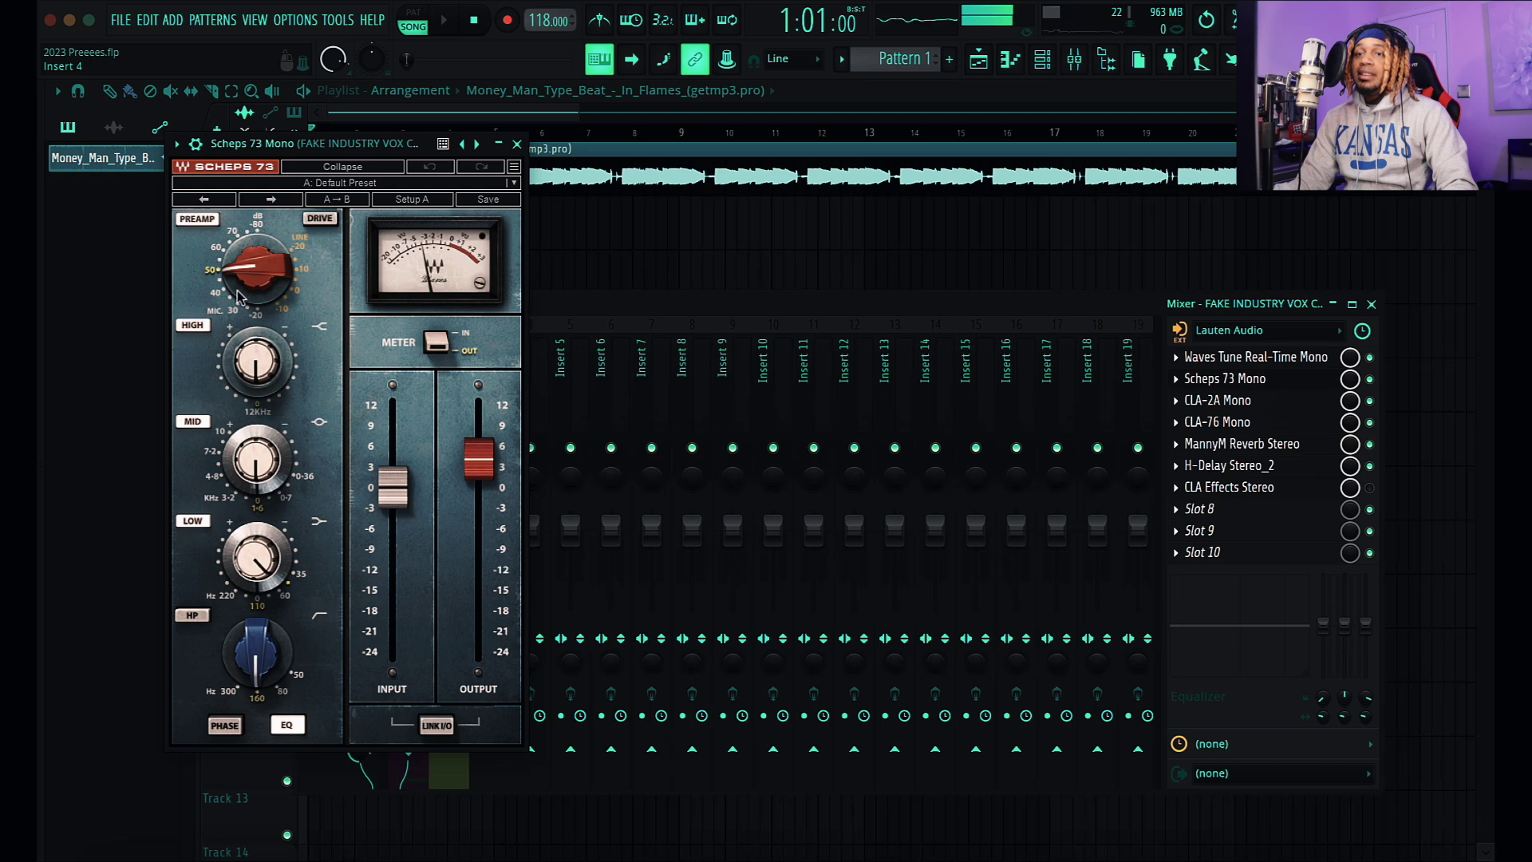
Step: On Scheps 73, cut the LOW band gain and raise the MID band gain to 0.1 dB
left_click_drag(263, 563, 263, 590)
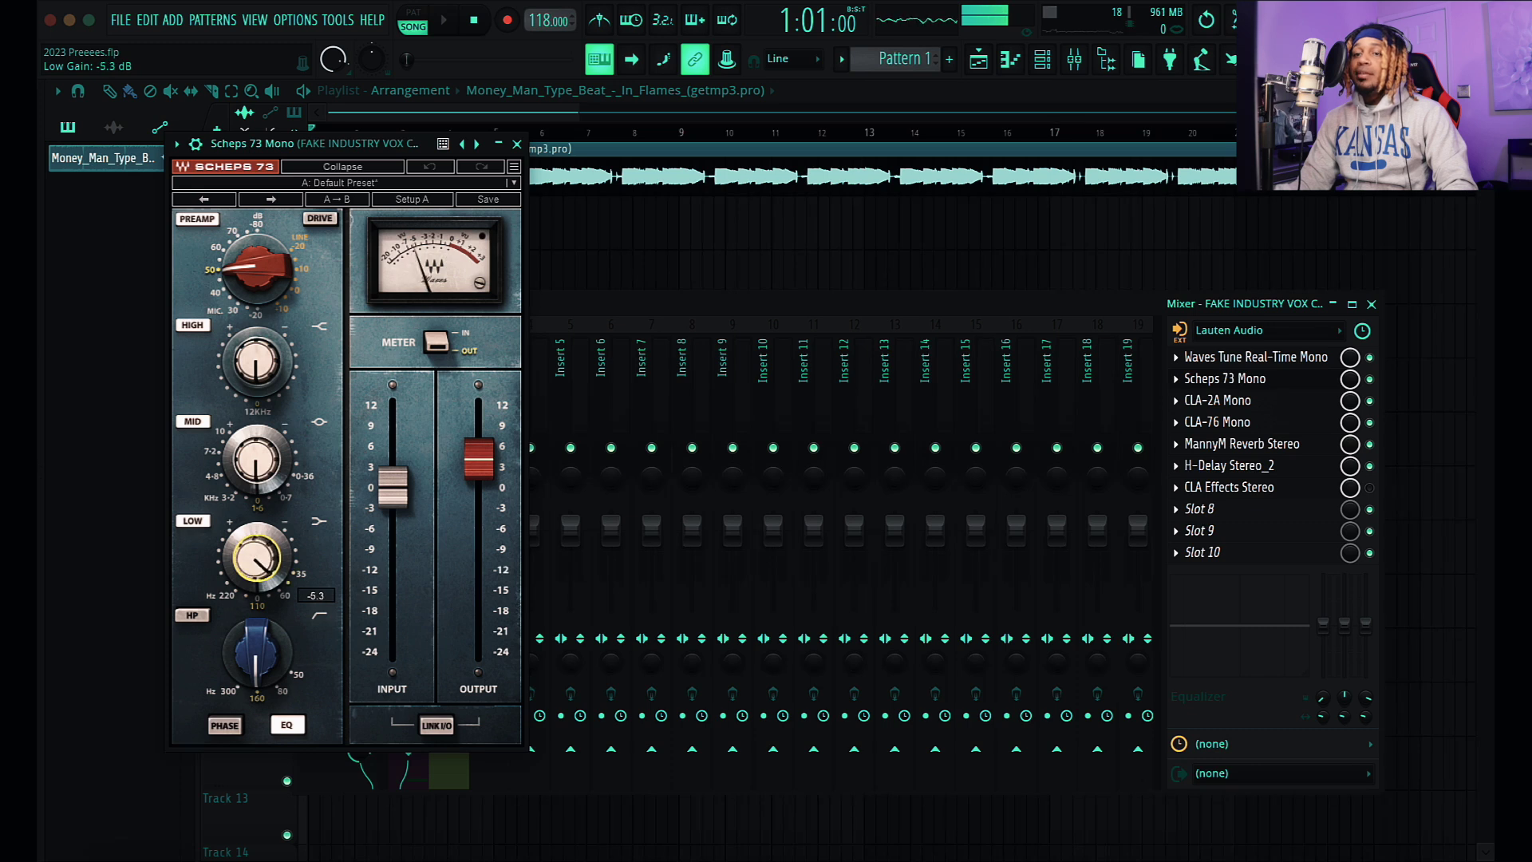
left_click_drag(268, 461, 267, 444)
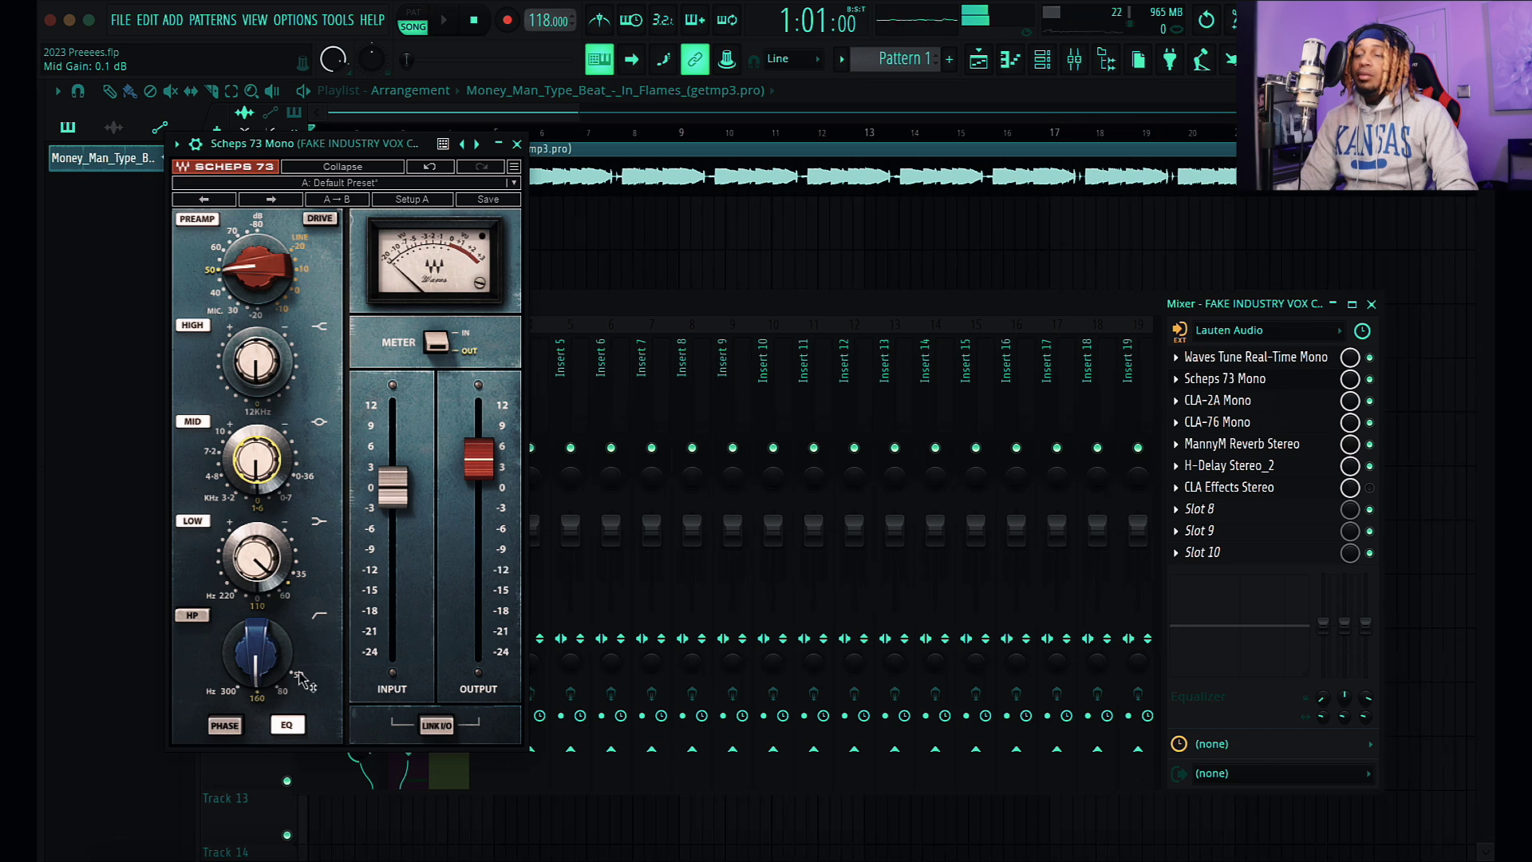
Step: Close Scheps 73 and inspect the CLA-2A and CLA-76 compressors in the vocal chain
left_click(517, 143)
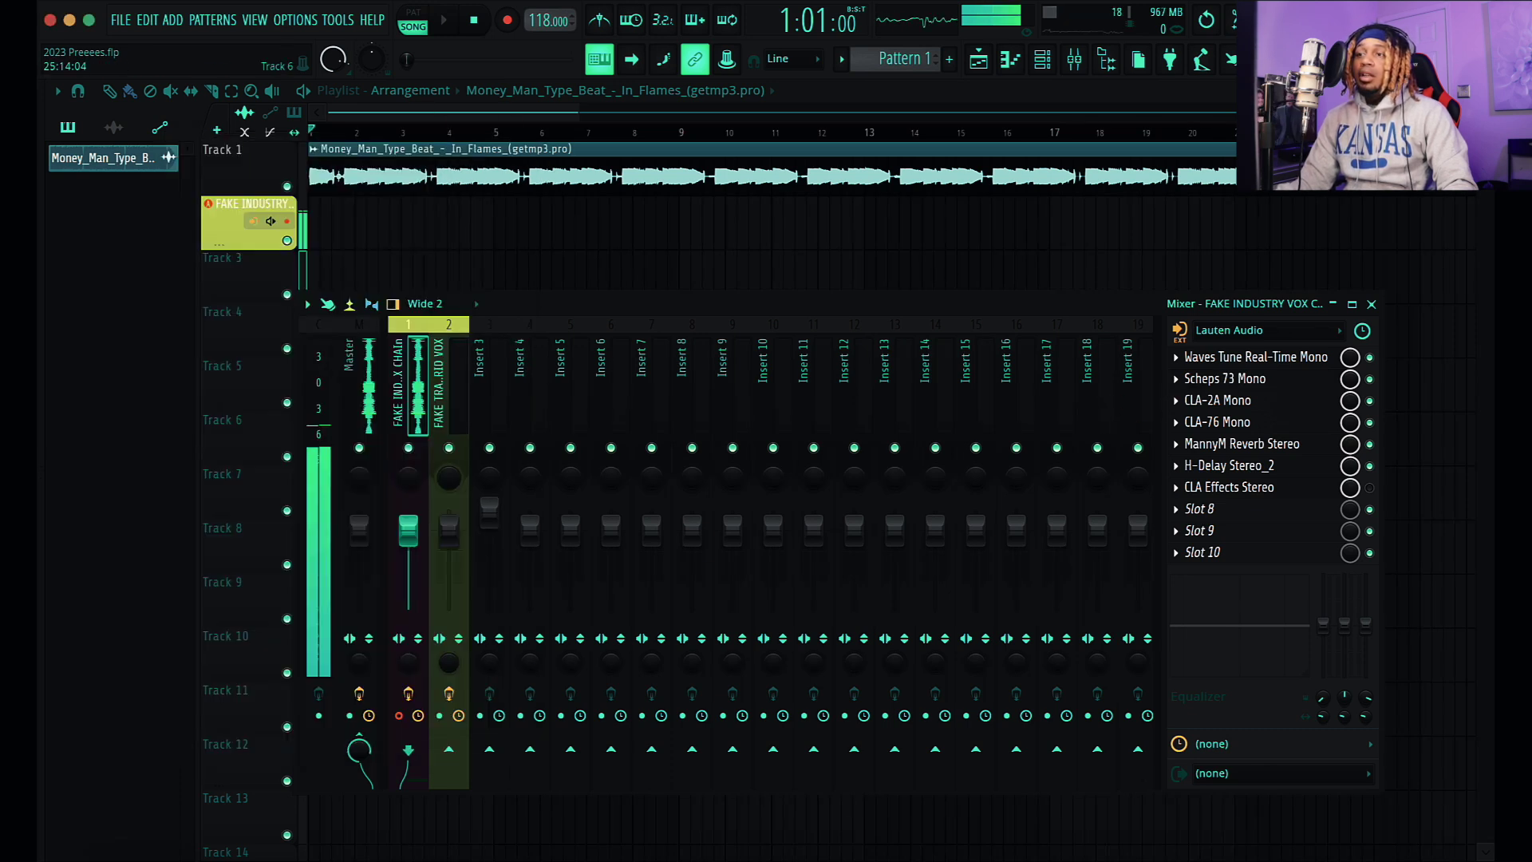
left_click(1213, 400)
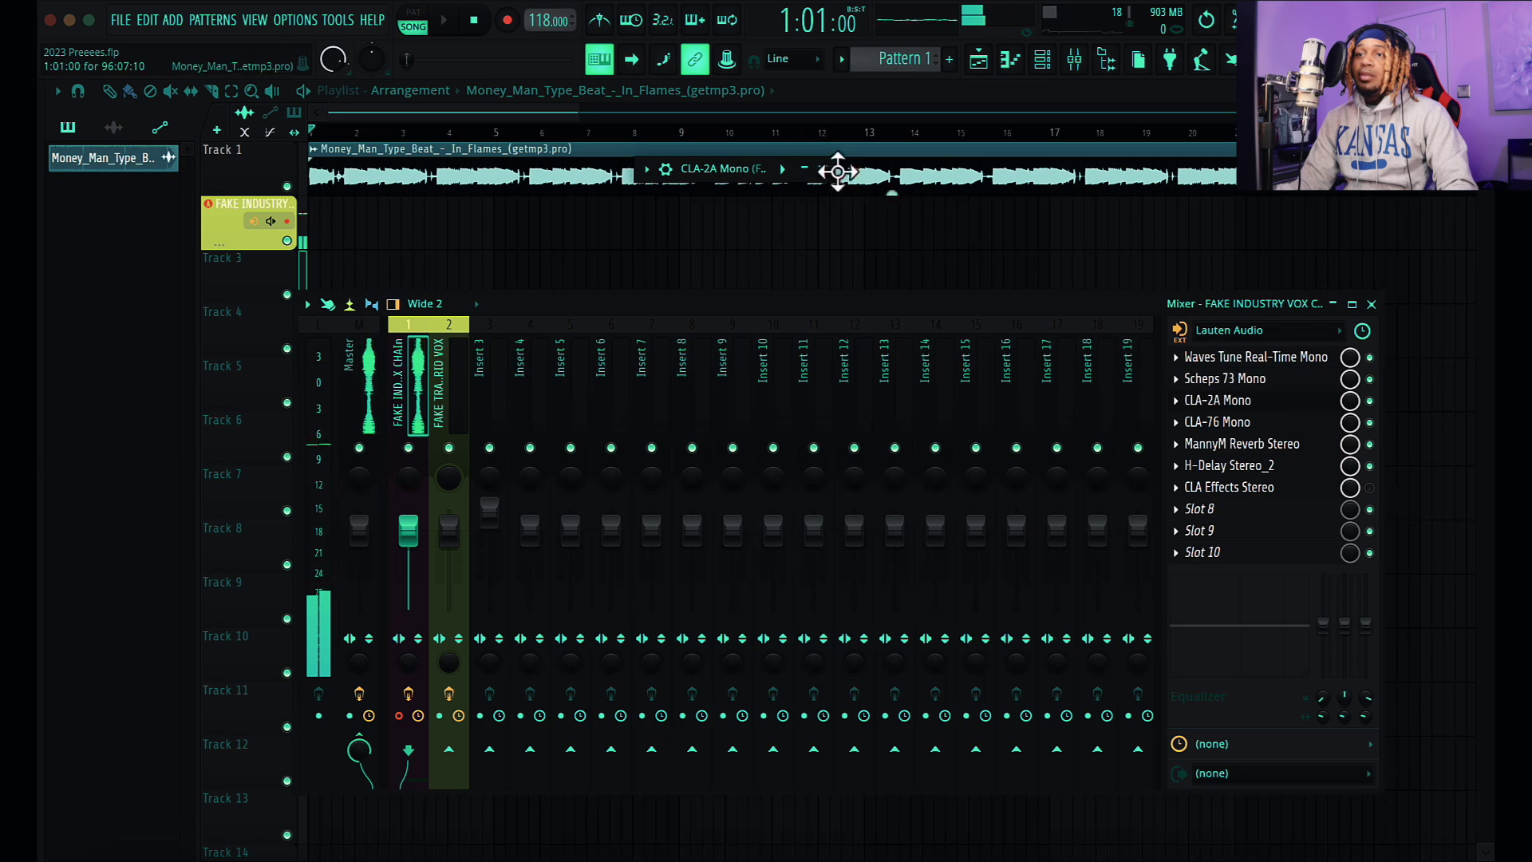
left_click(804, 169)
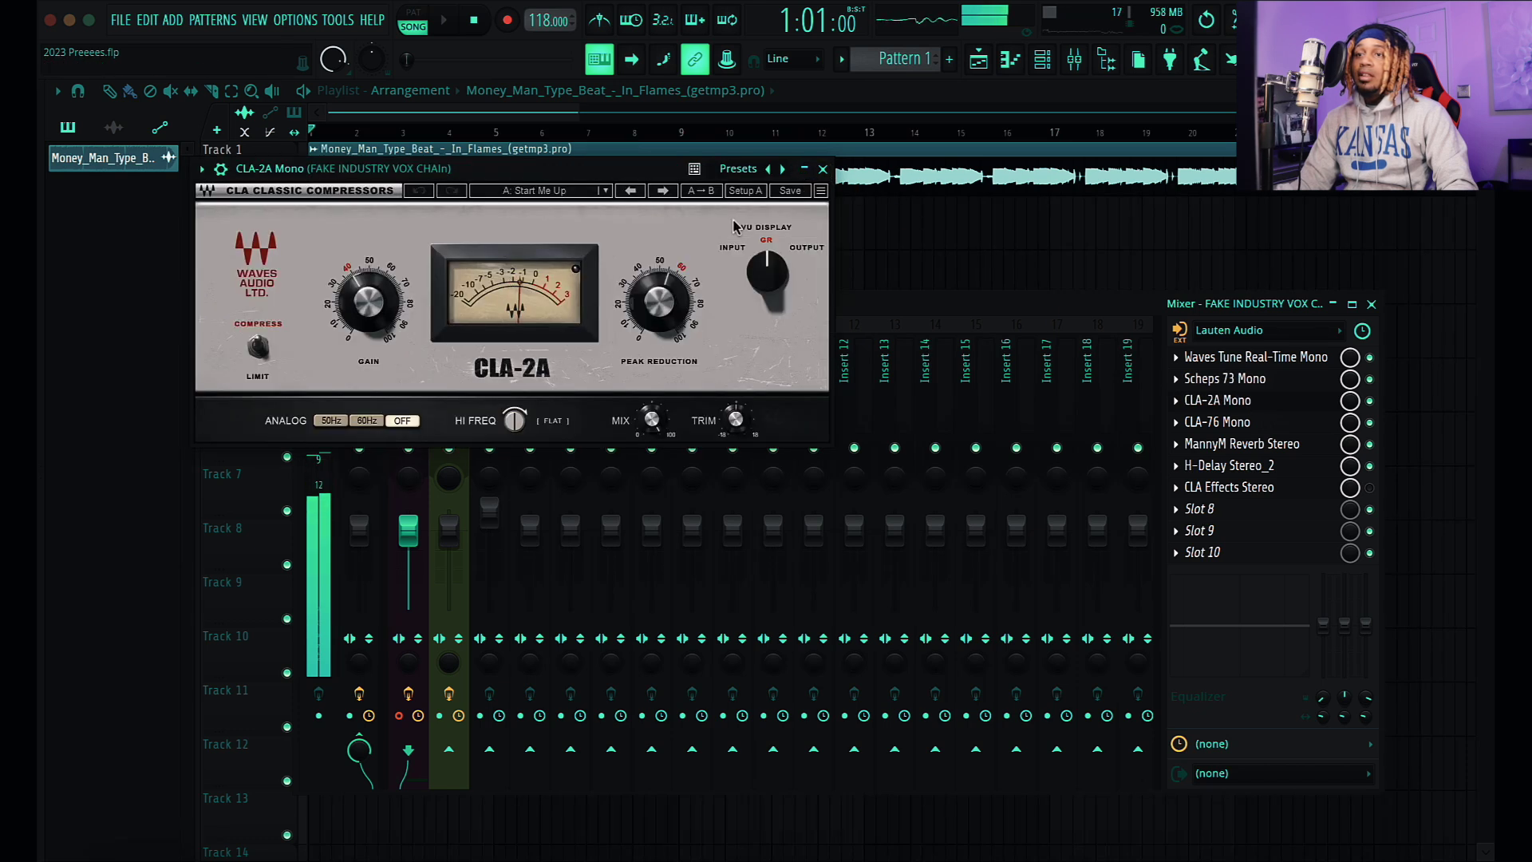
left_click(823, 169)
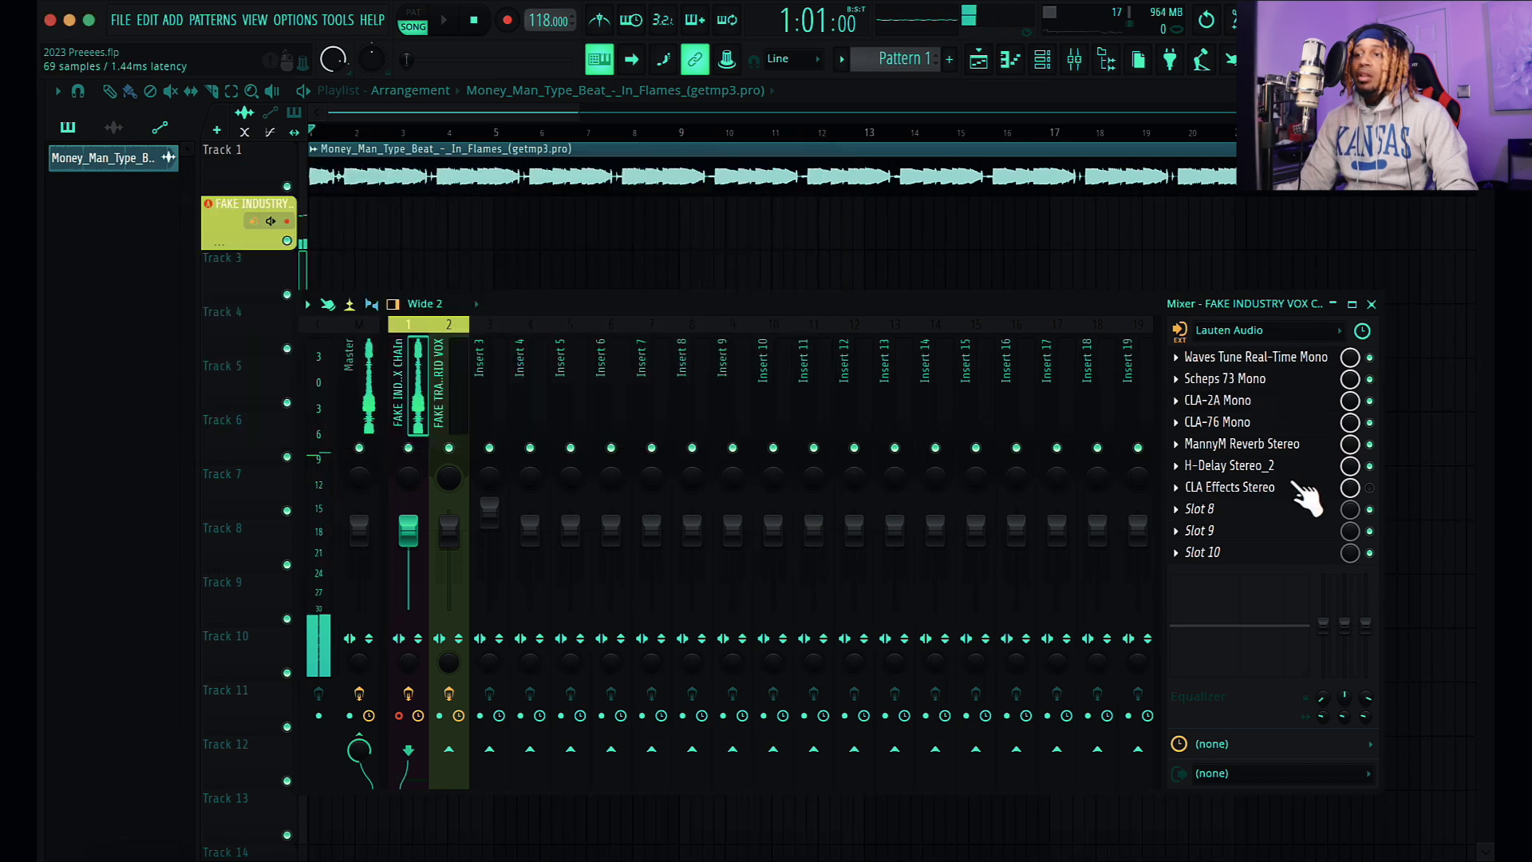
left_click(1247, 424)
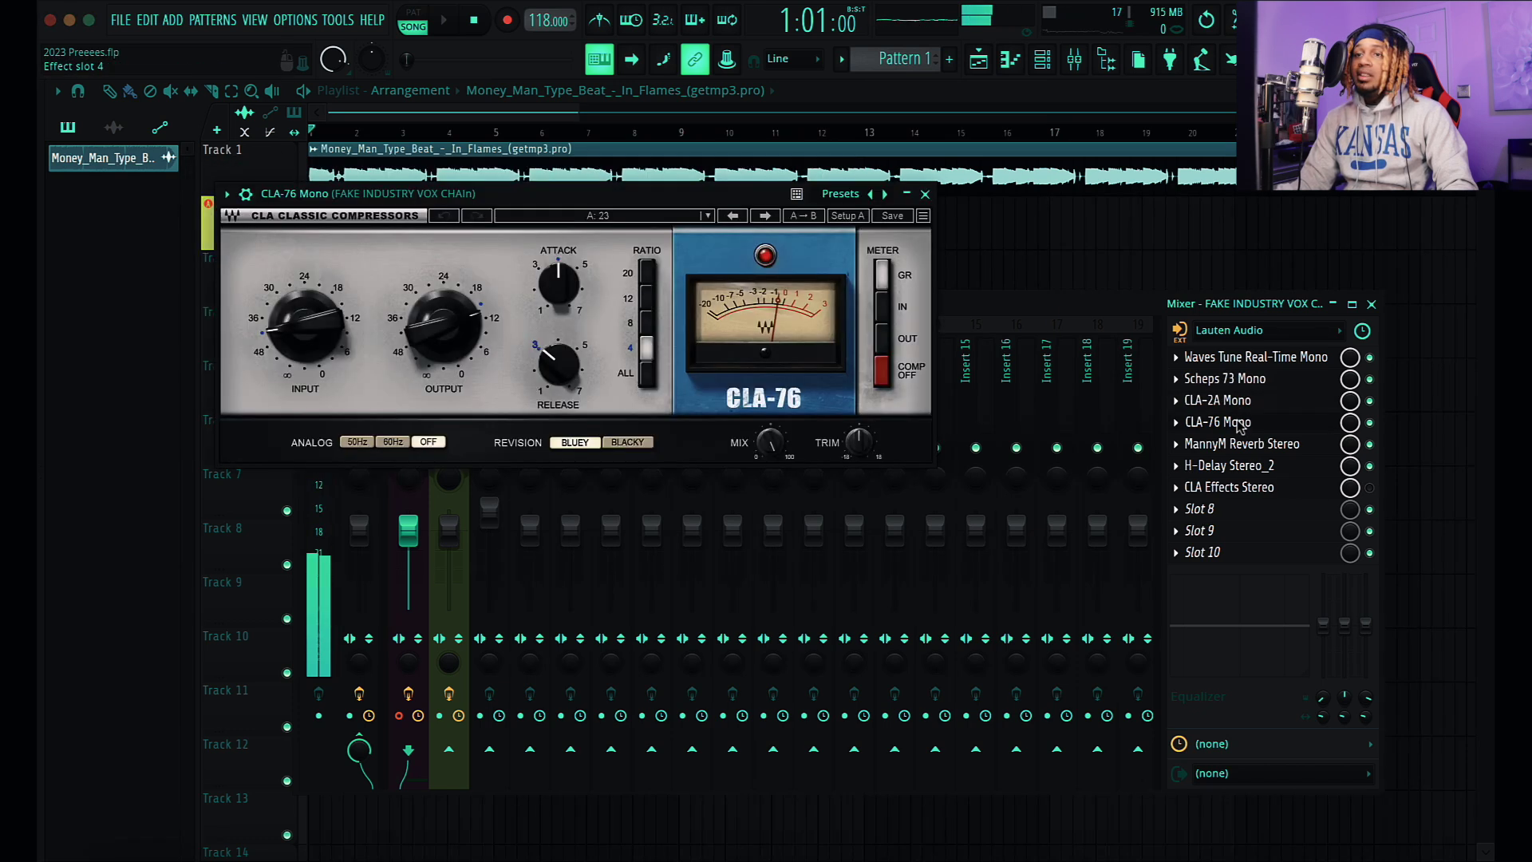
left_click(925, 194)
Step: Inspect the MannyM Reverb and the H-Delay Stereo_2 set to 1/2 at 118 BPM
left_click(1247, 445)
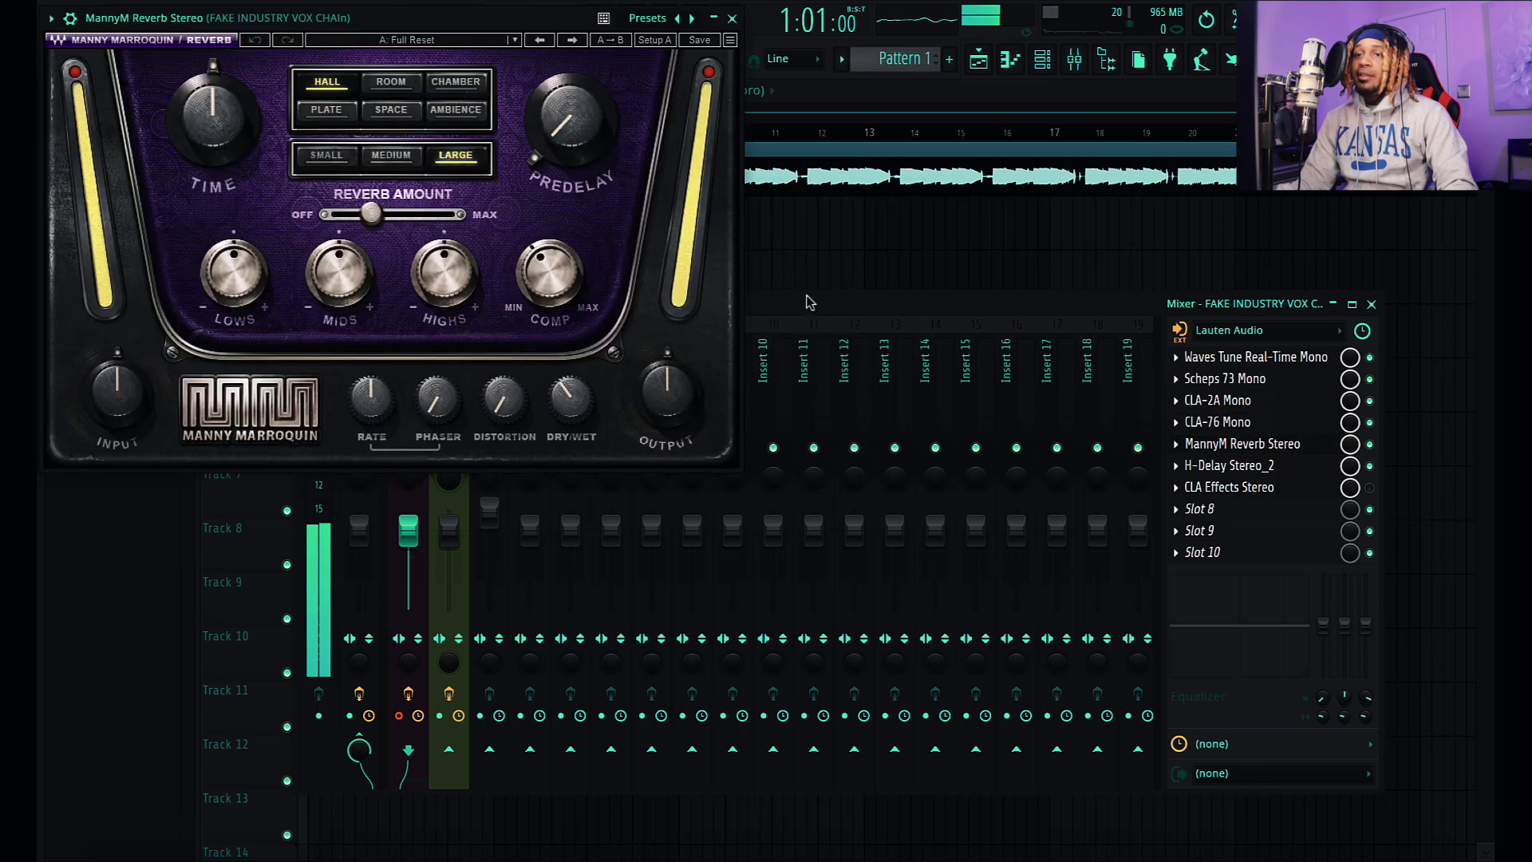
left_click(732, 18)
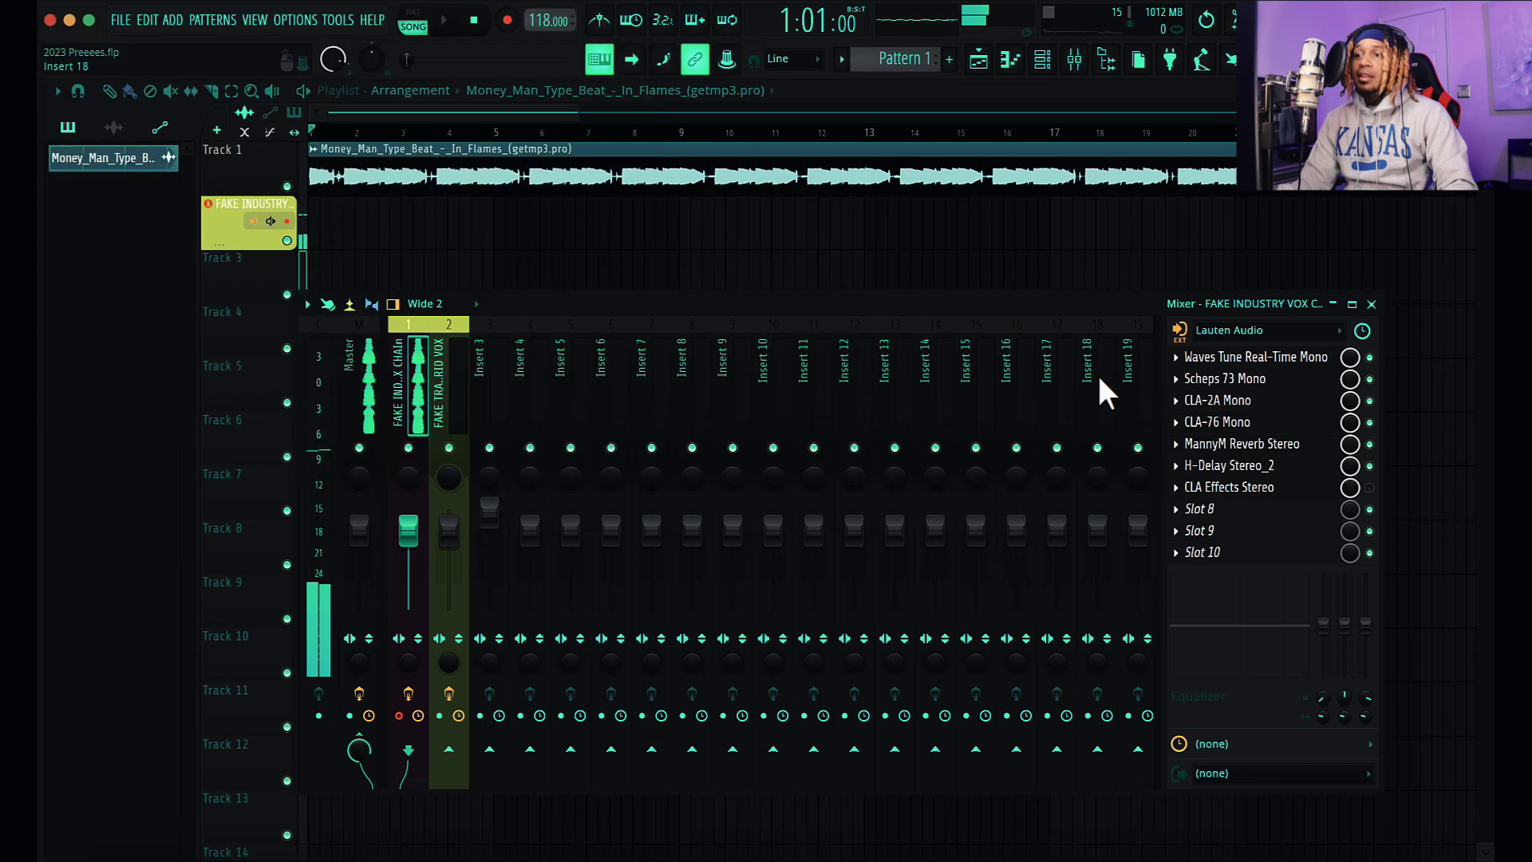
left_click(1248, 467)
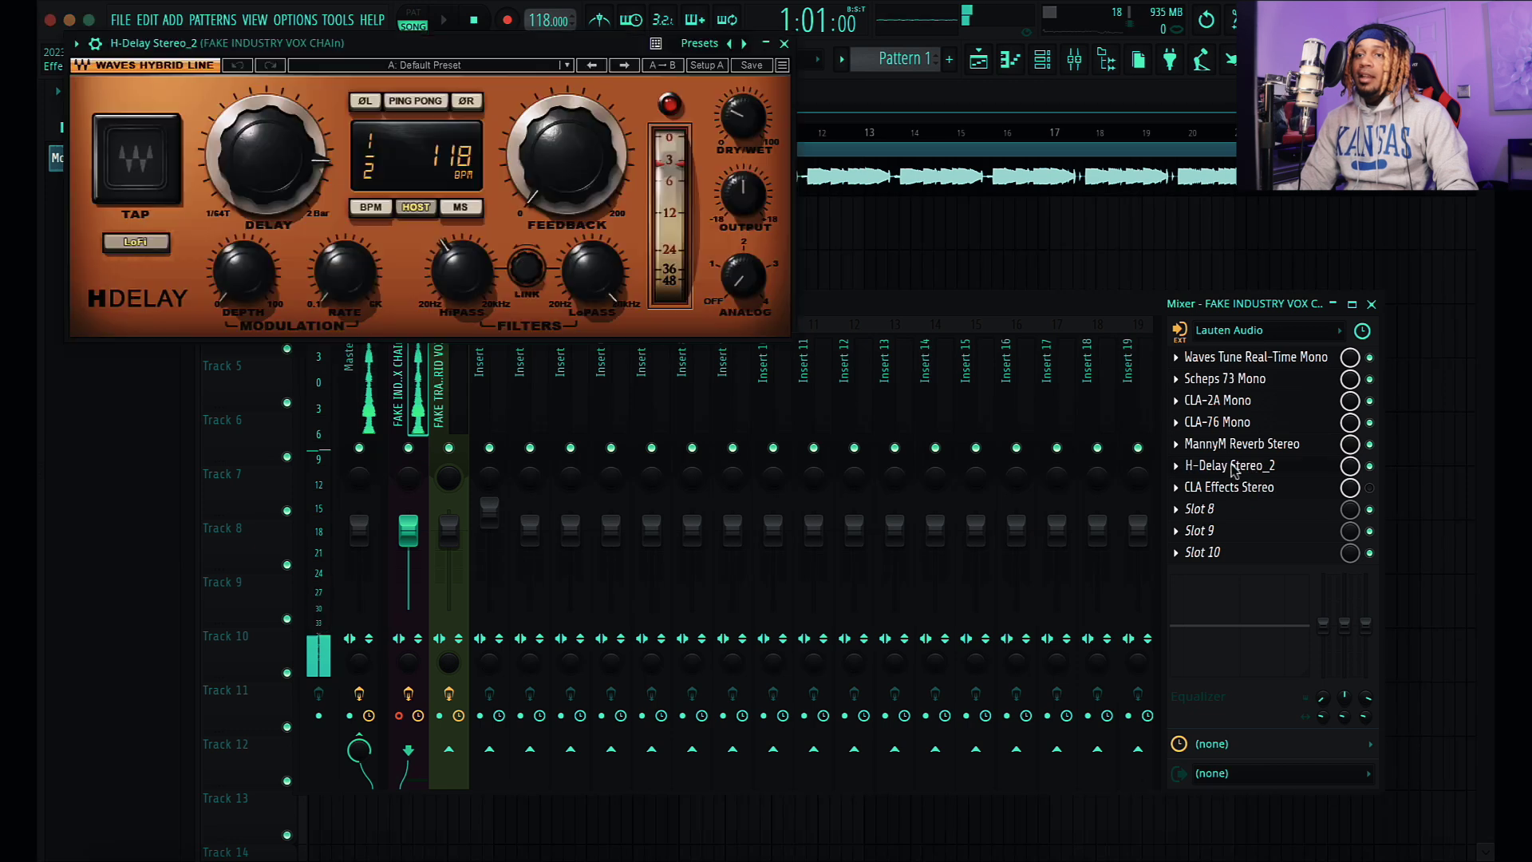
left_click(784, 43)
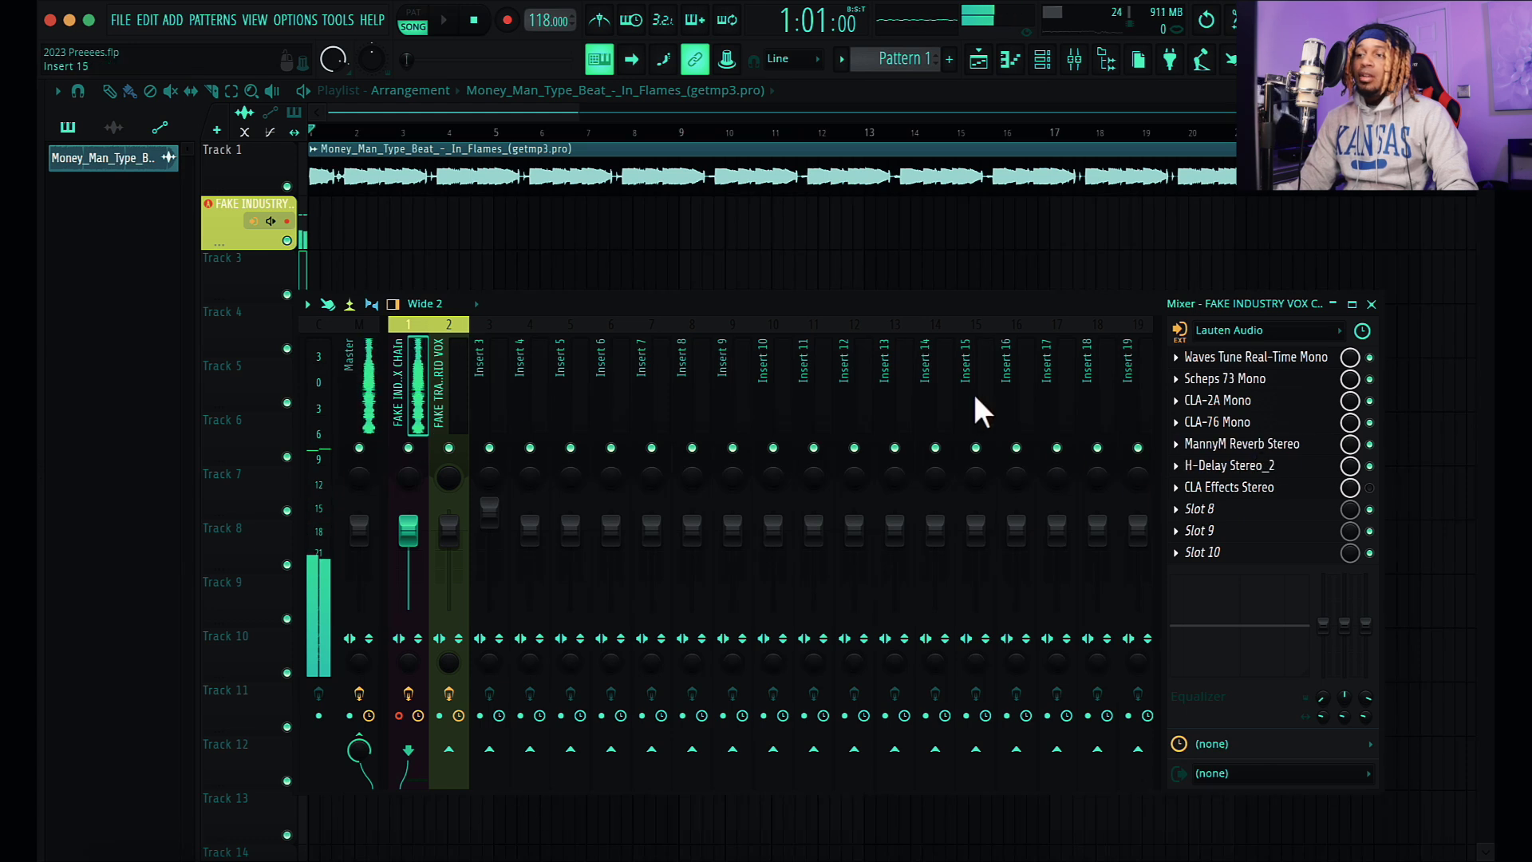
Step: Lower the mixer window slightly and turn up the MannyM Reverb slot's wet mix
left_click_drag(888, 292, 887, 314)
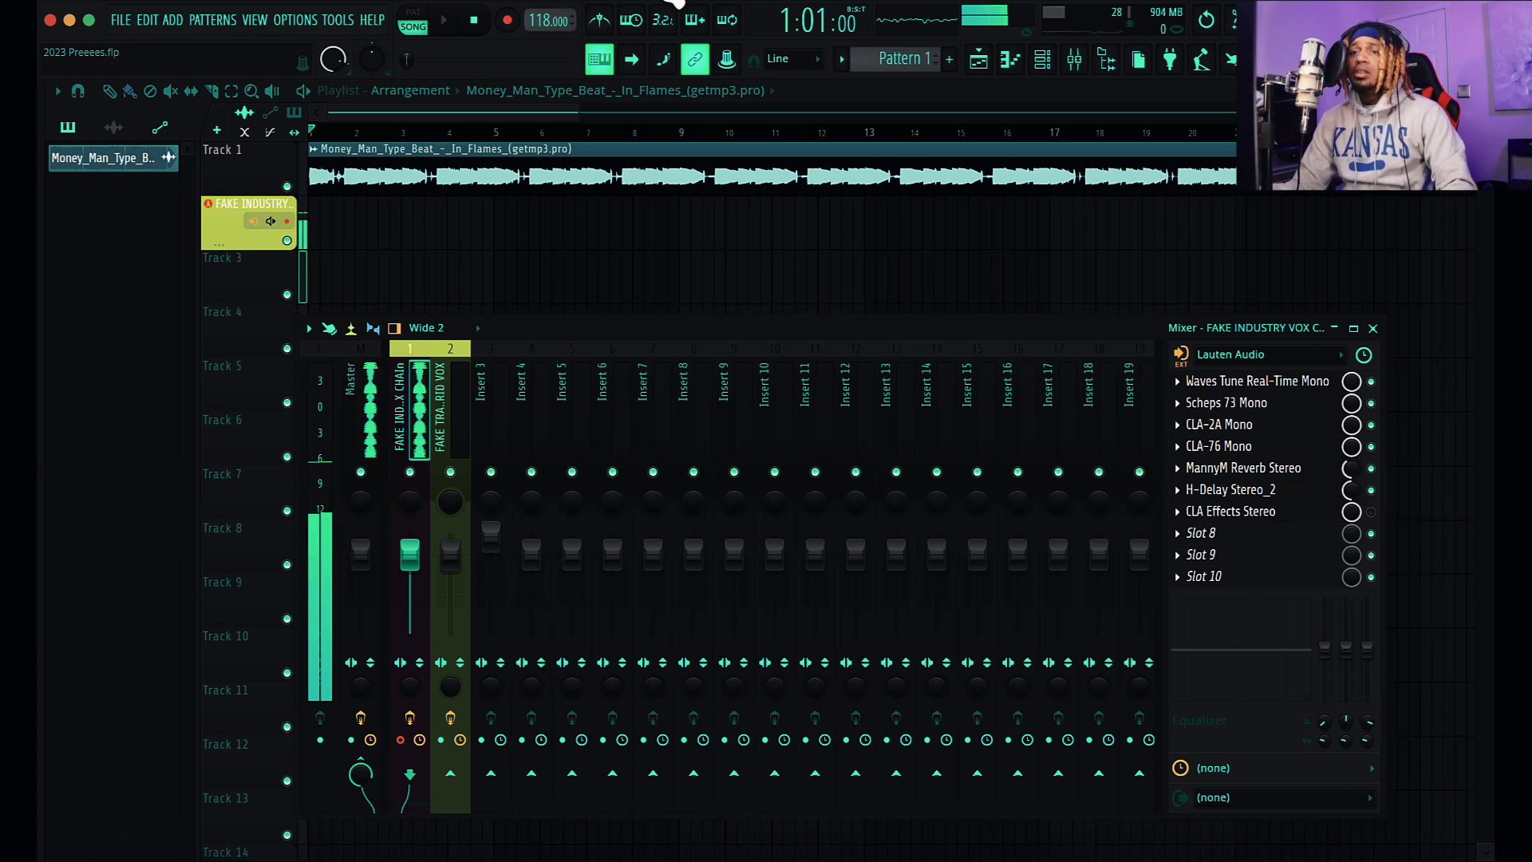
left_click_drag(1350, 468, 1350, 452)
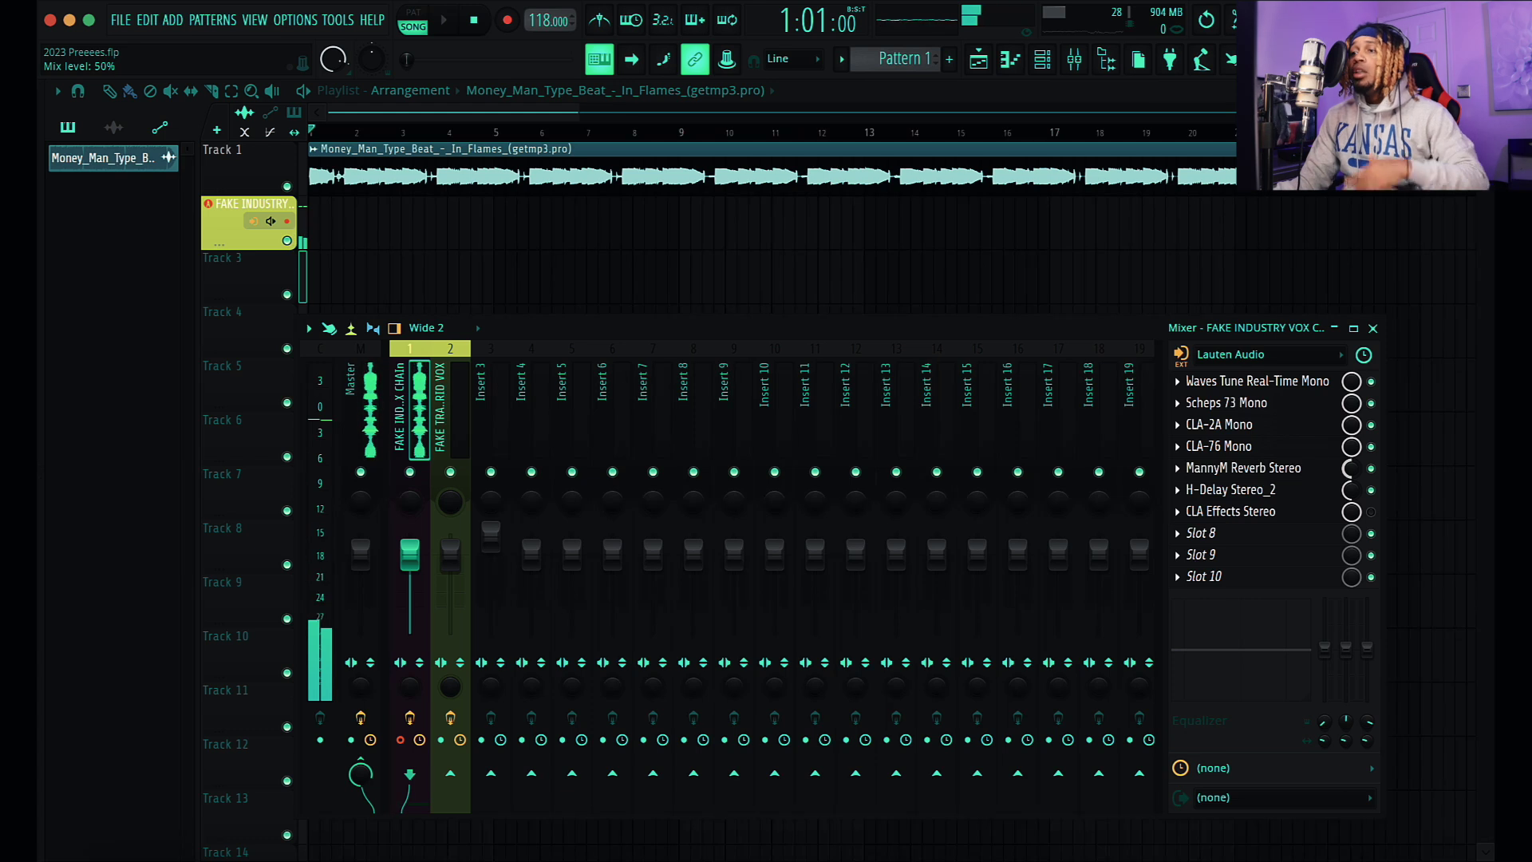
Step: Start song-mode recording and perform the vocal take over the beat
key("space")
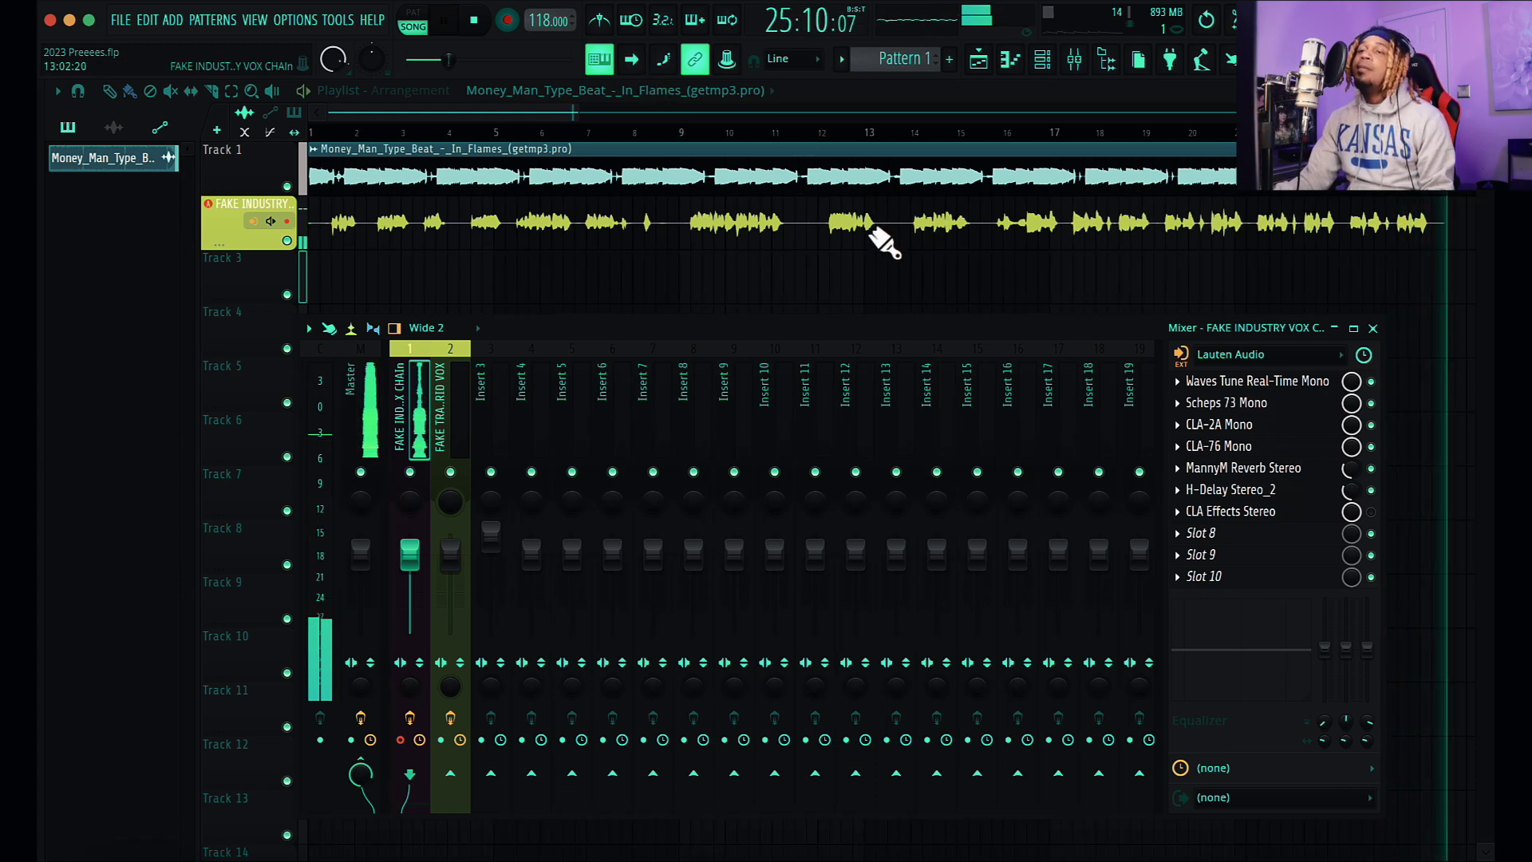
Step: Stop recording, place the vocal clip on Track 3, play it back, and reopen the mixer
key("space")
key("F9")
left_click_drag(782, 289, 745, 290)
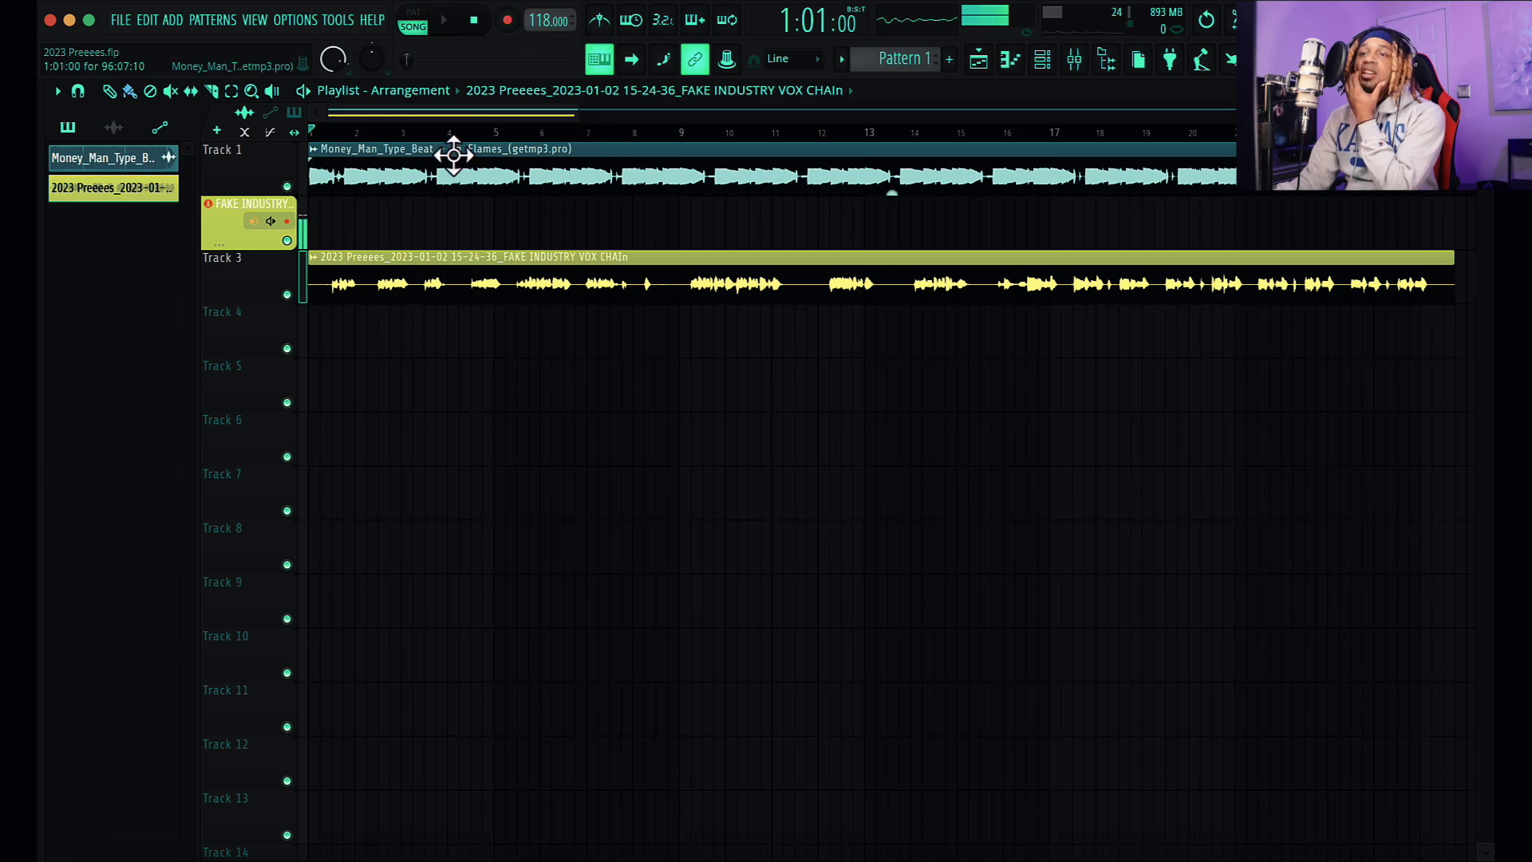
left_click(446, 22)
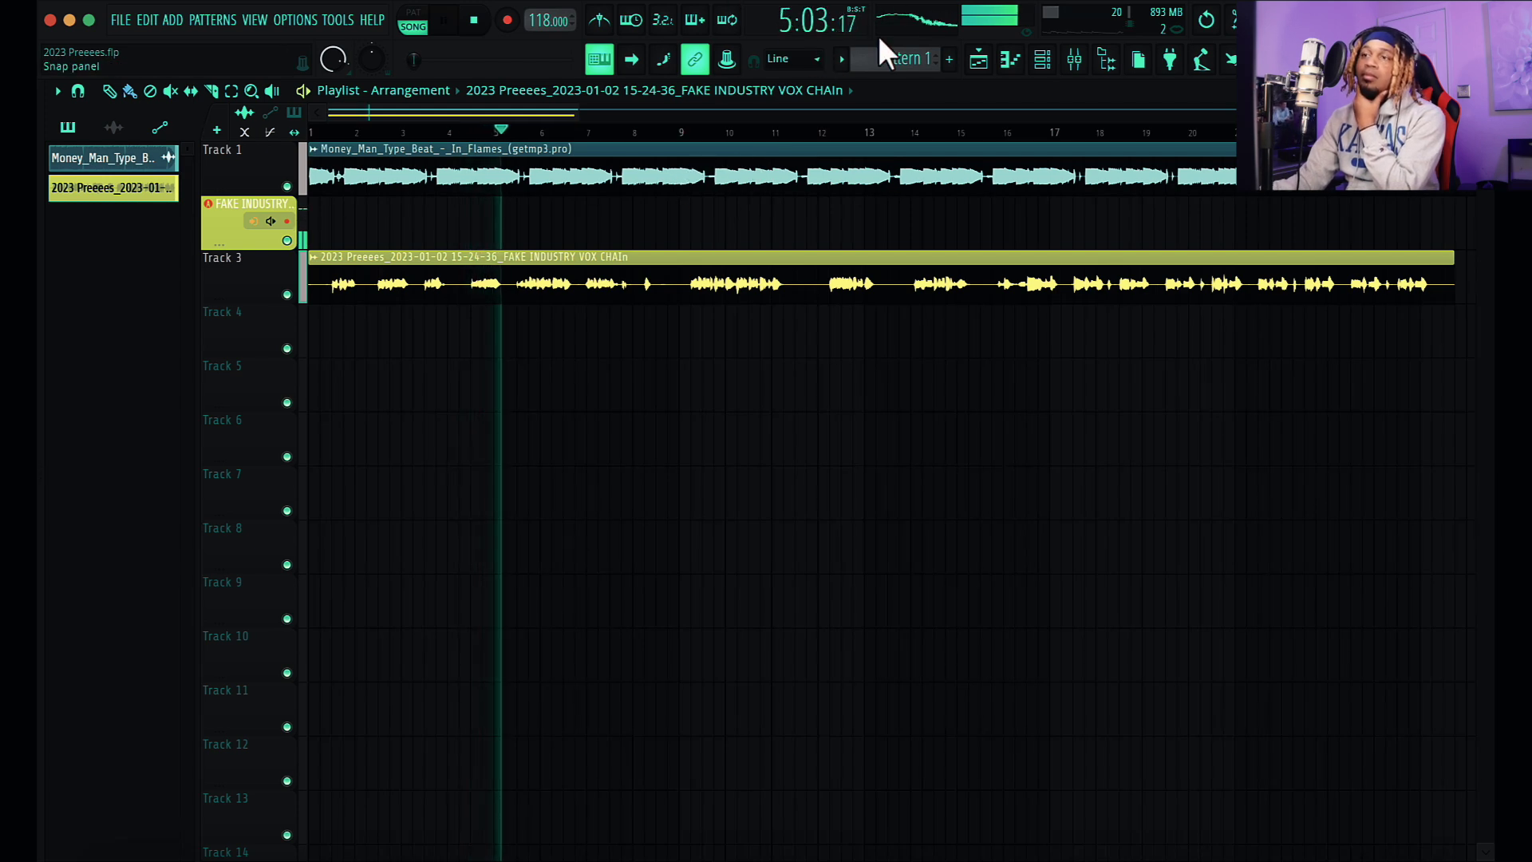
left_click(1076, 64)
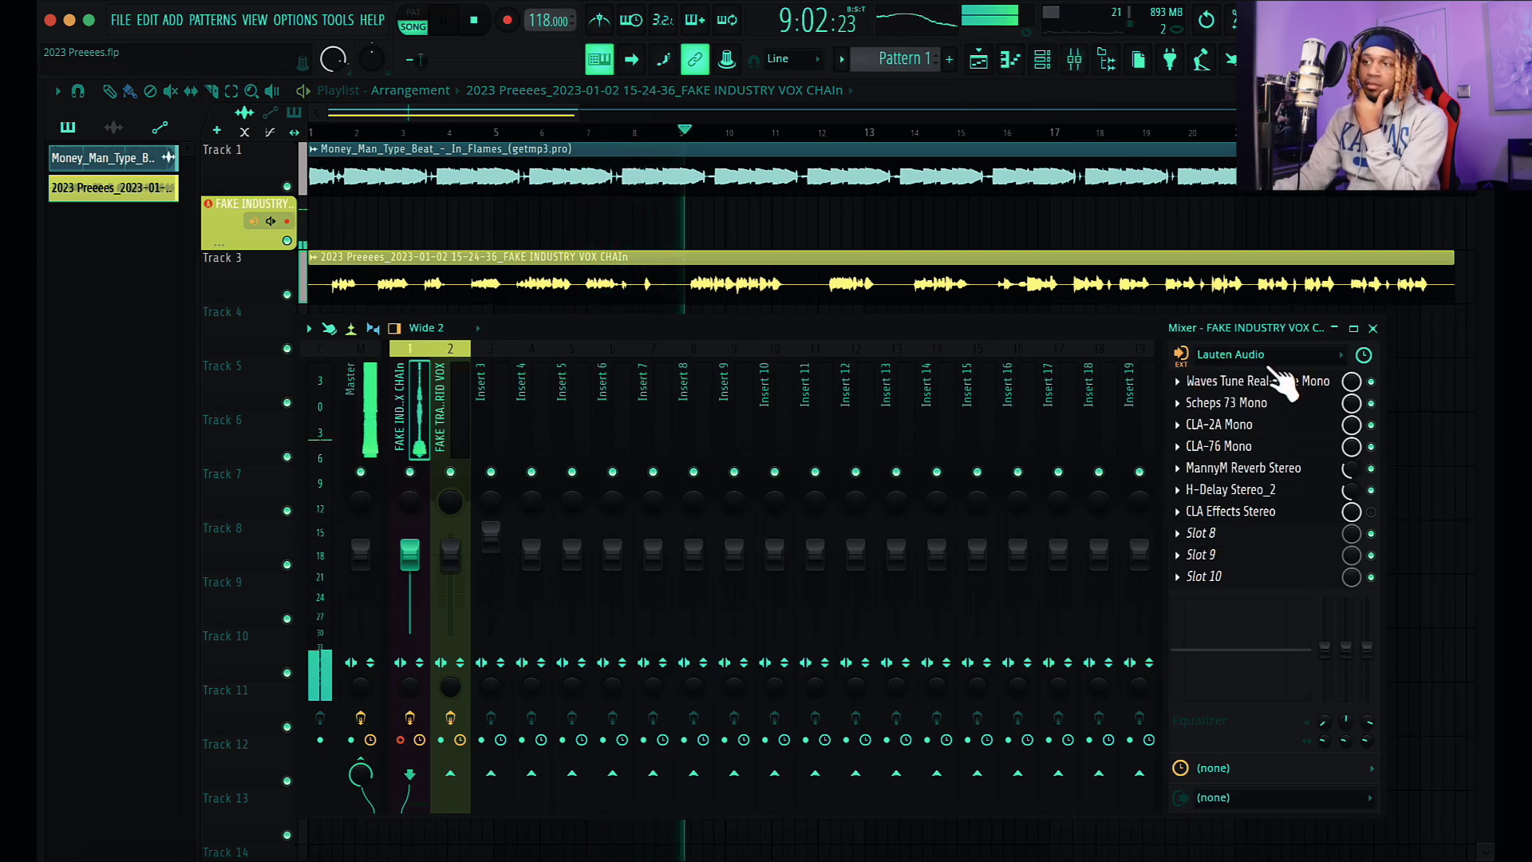
Step: Clear Insert 1's audio input and route Lauten Audio into Insert 2 as external input
left_click(1249, 354)
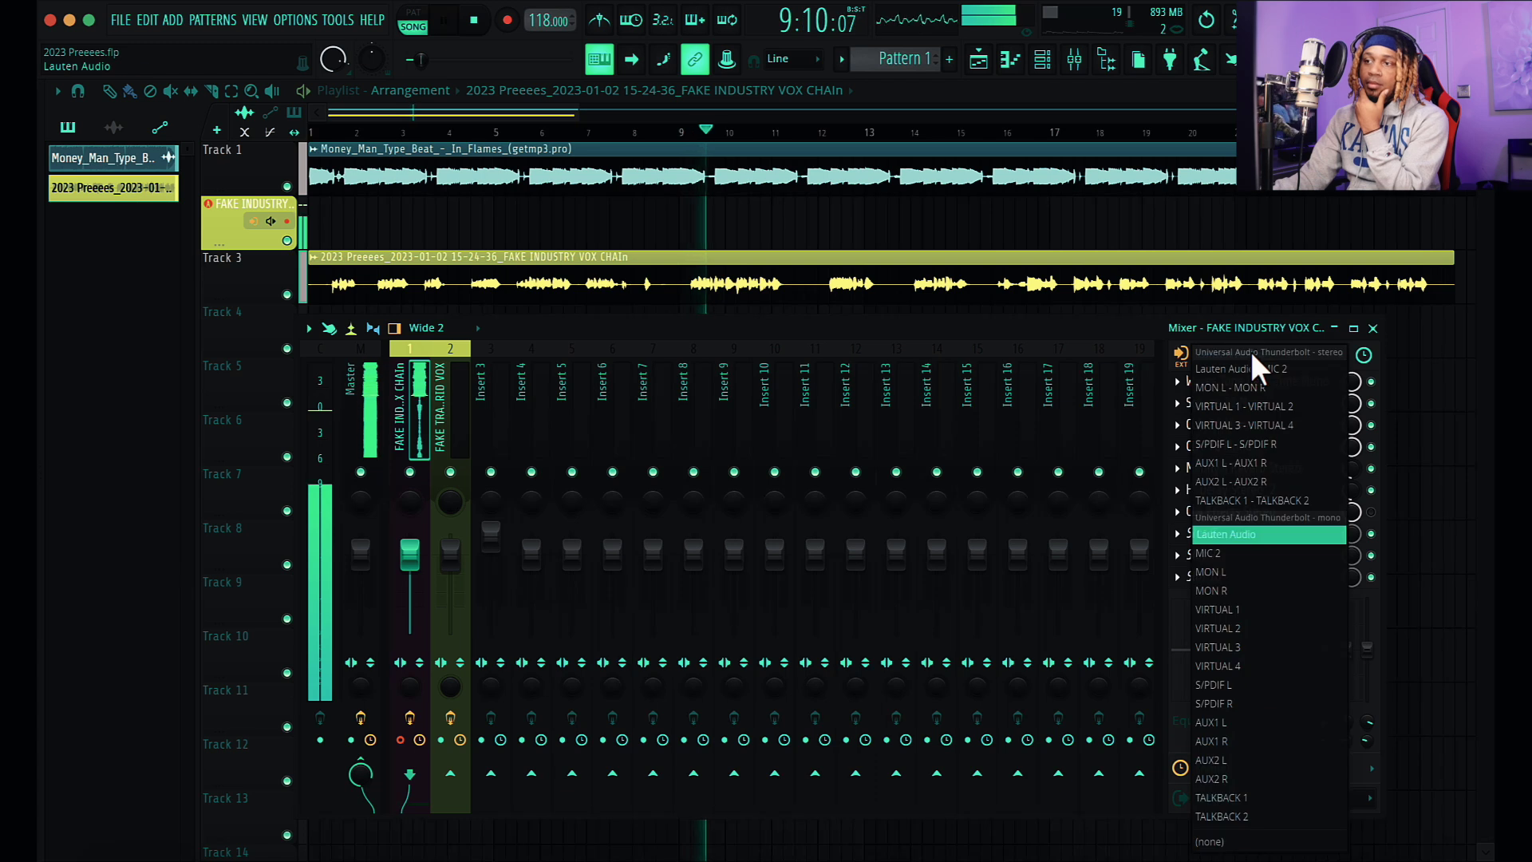
left_click(1261, 841)
left_click(451, 361)
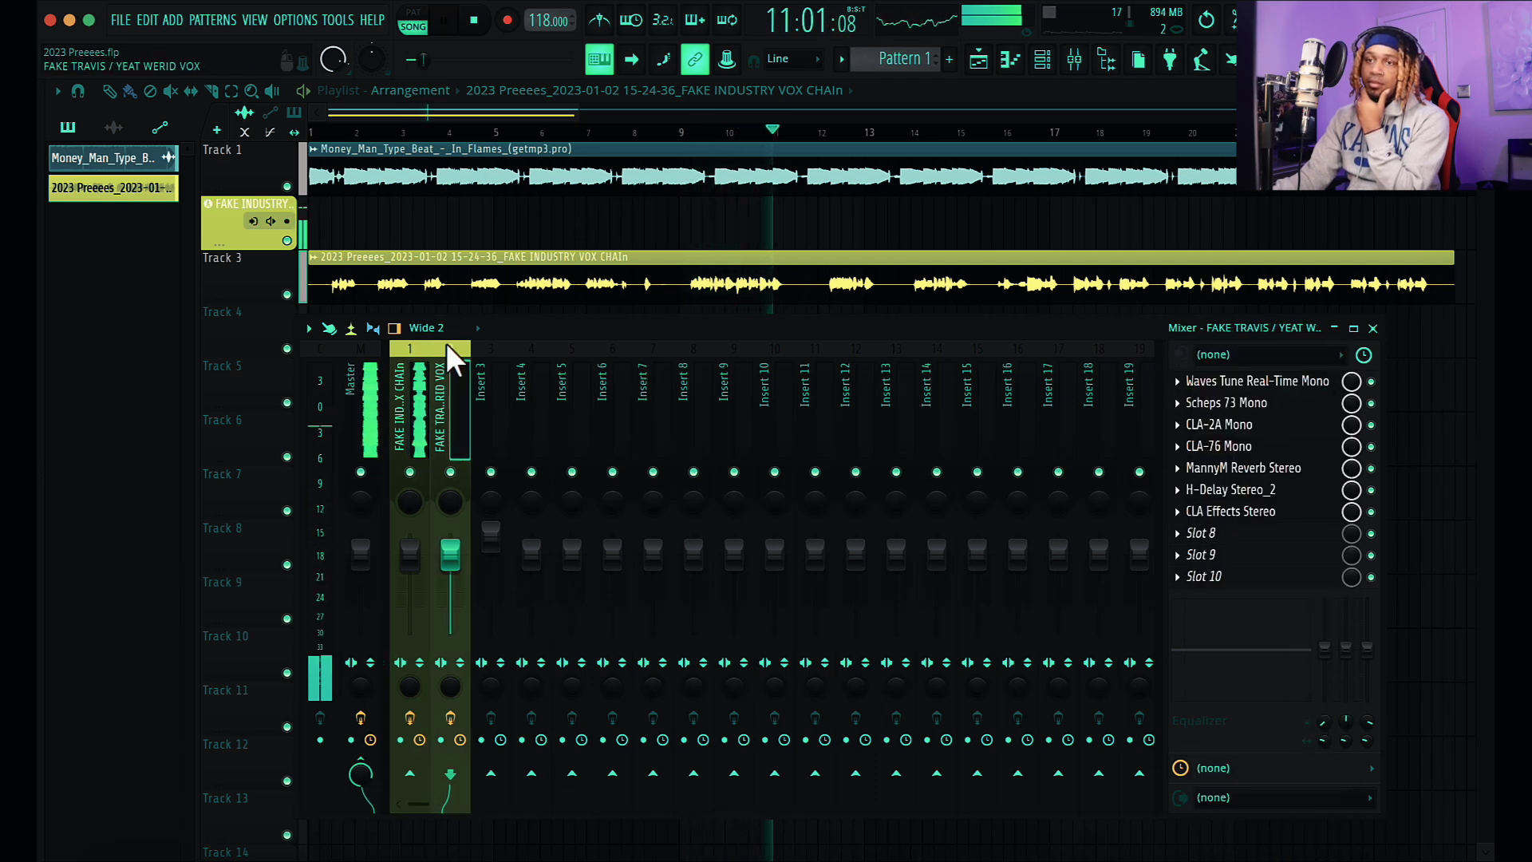
left_click(1247, 357)
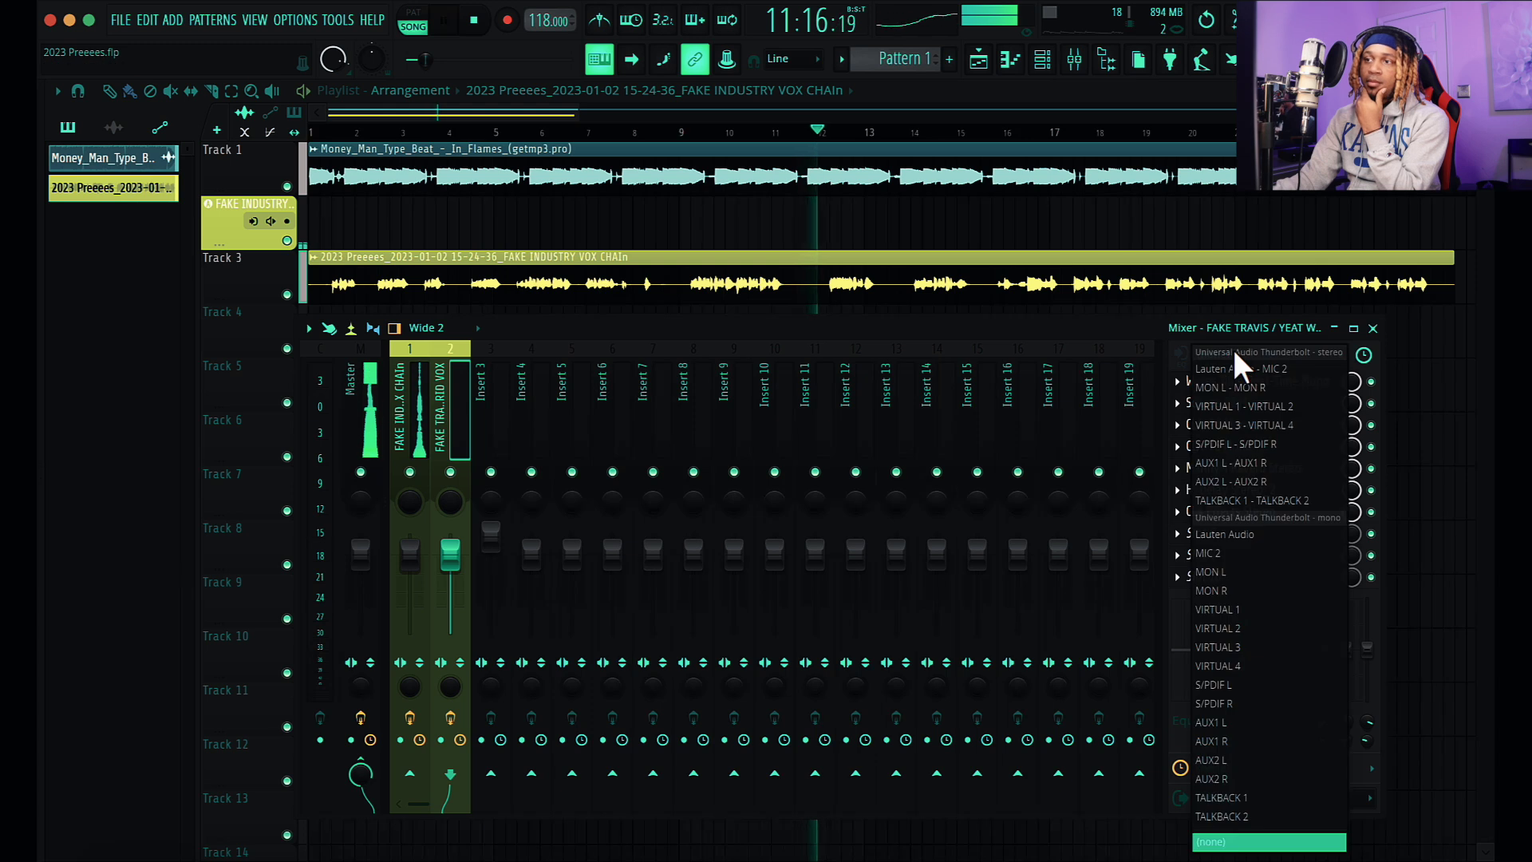
left_click(1248, 533)
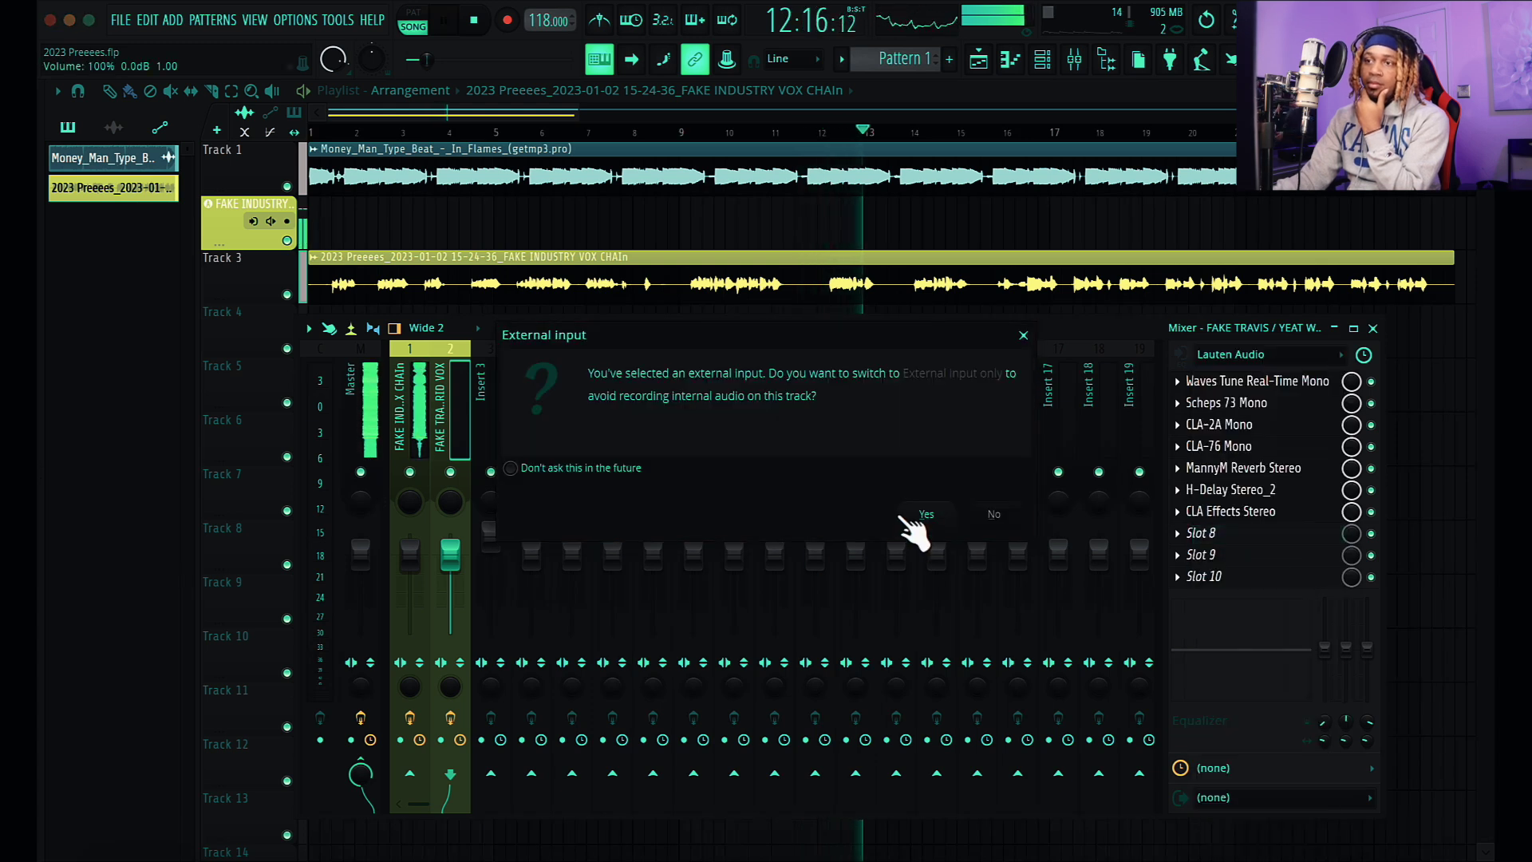
left_click(926, 514)
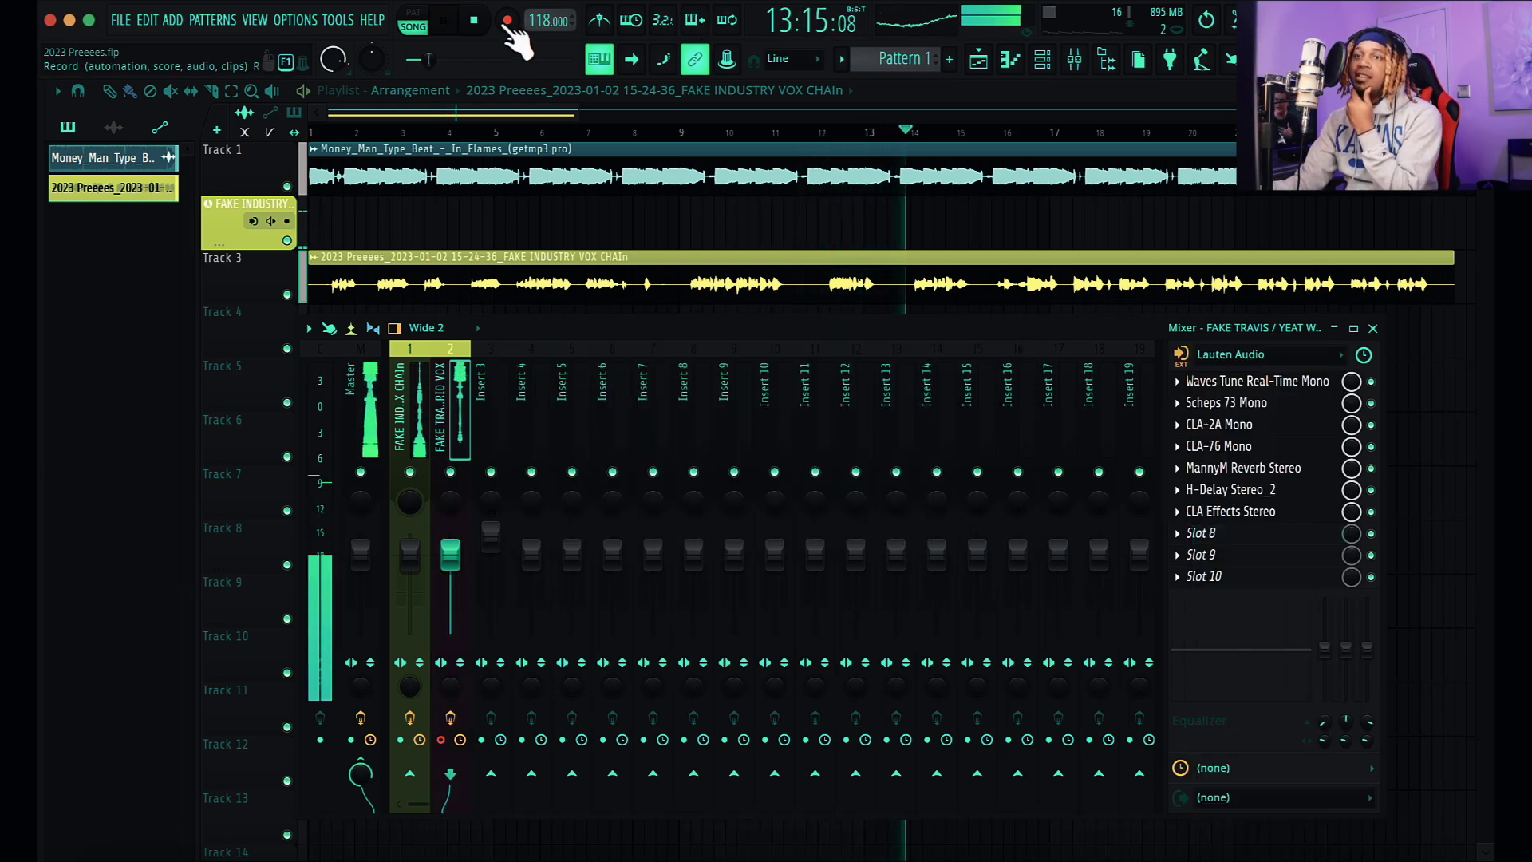
Step: Stop playback, lower the FAKE TRAVIS insert's fader, and assign it a new audio track
left_click(476, 21)
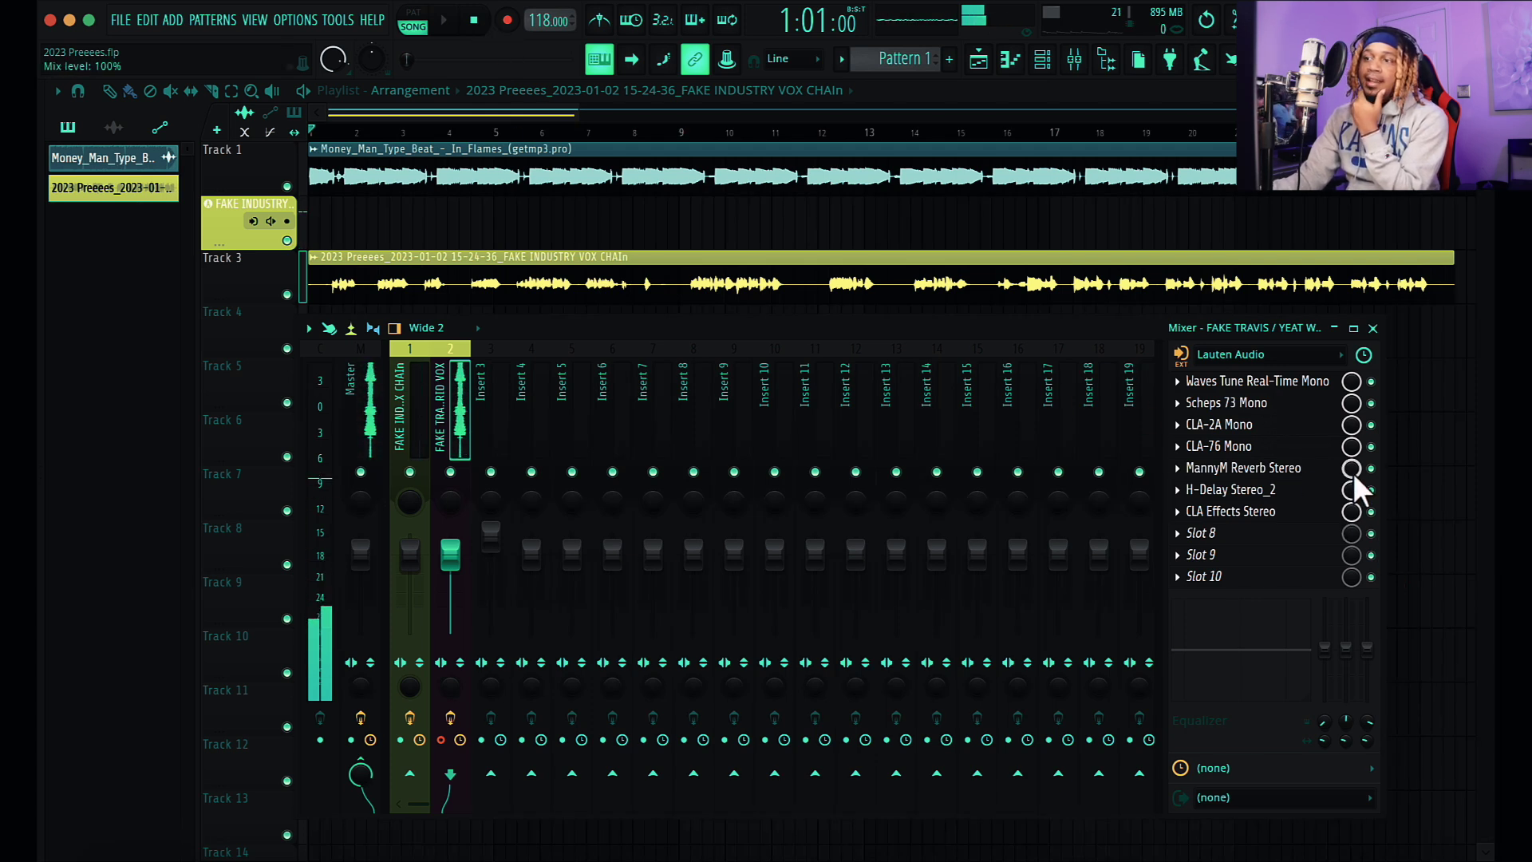
scroll(1353, 469, "down", 1)
left_click_drag(453, 558, 450, 585)
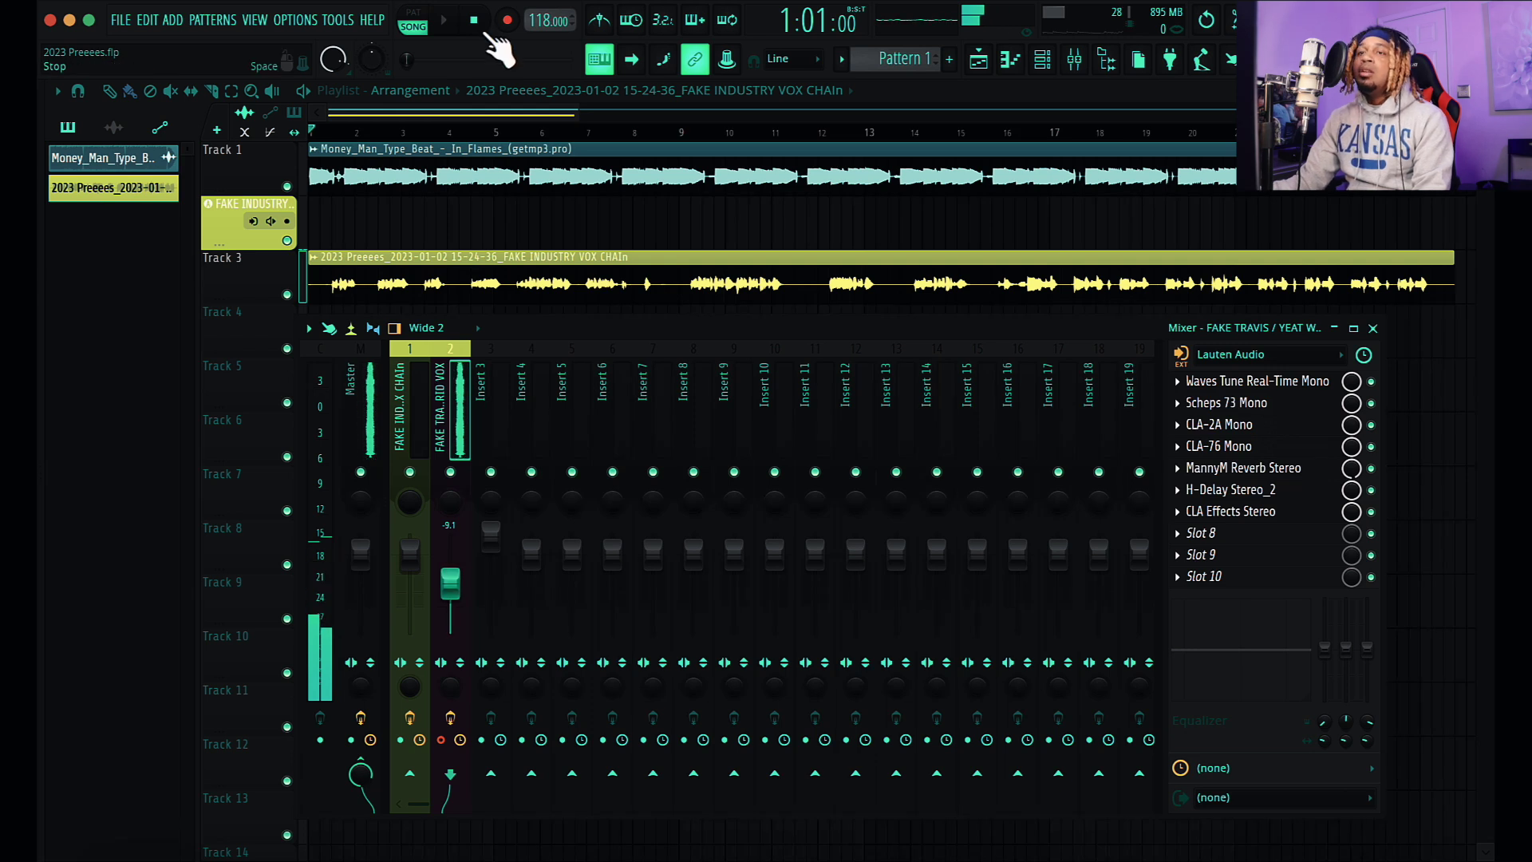
right_click(455, 347)
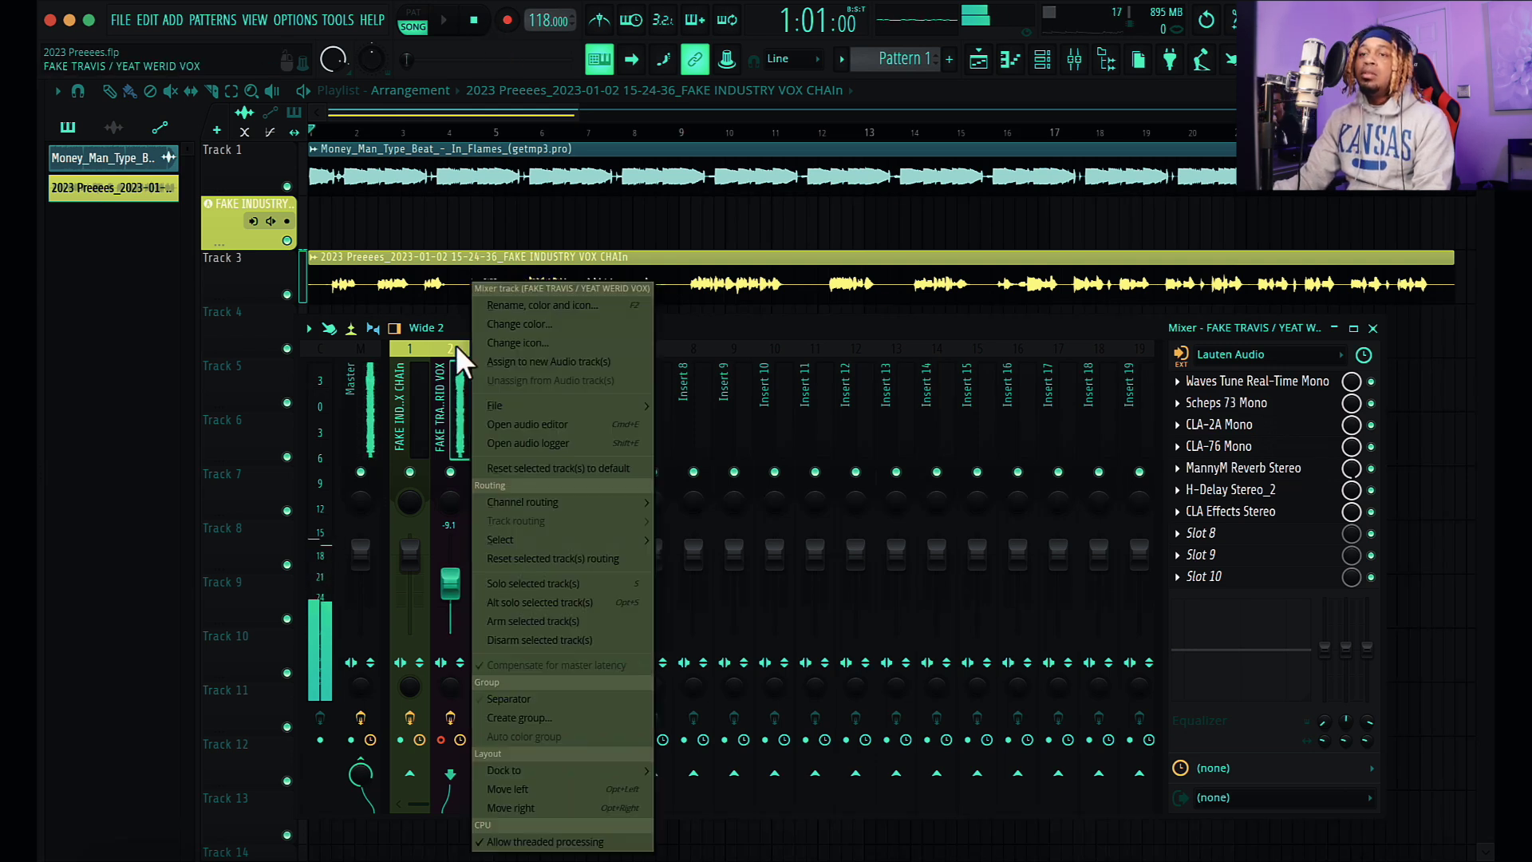
left_click(559, 363)
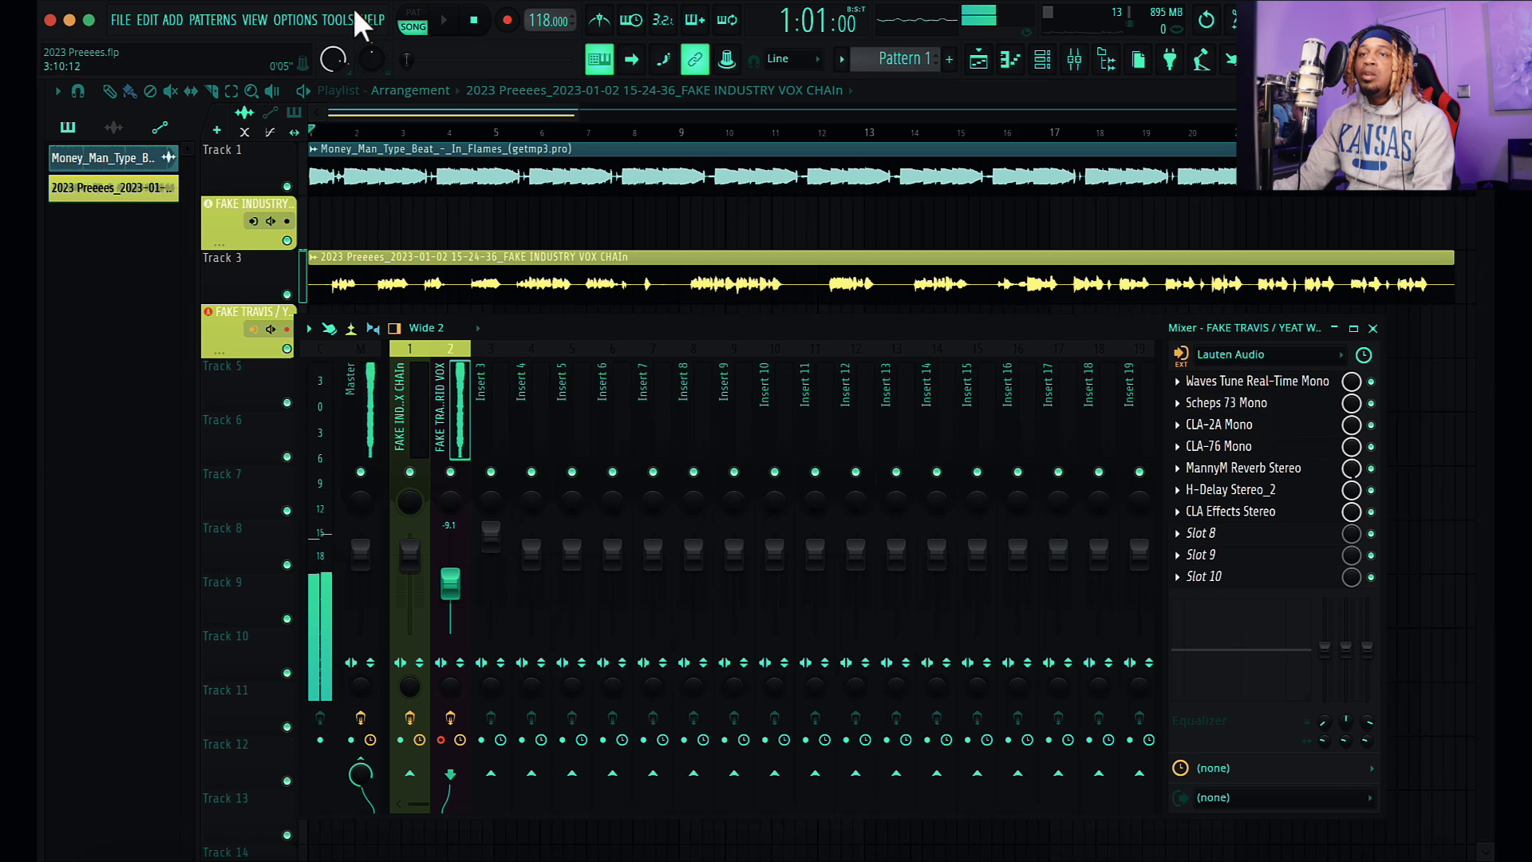
Step: Move the mixer down to reveal Track 4 and arm recording
left_click_drag(615, 322, 611, 388)
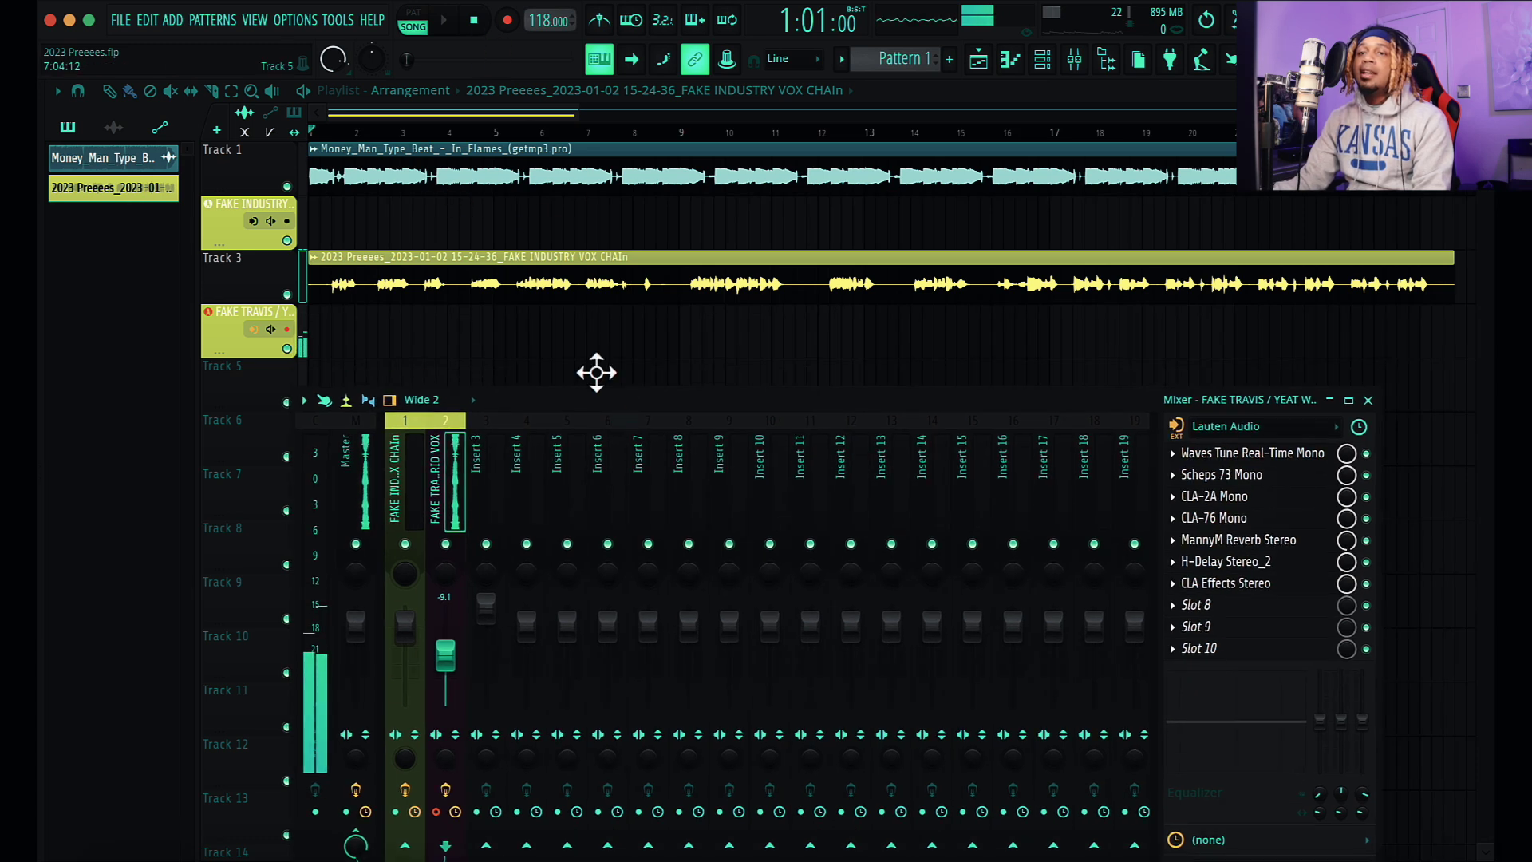
left_click(509, 22)
left_click(773, 542)
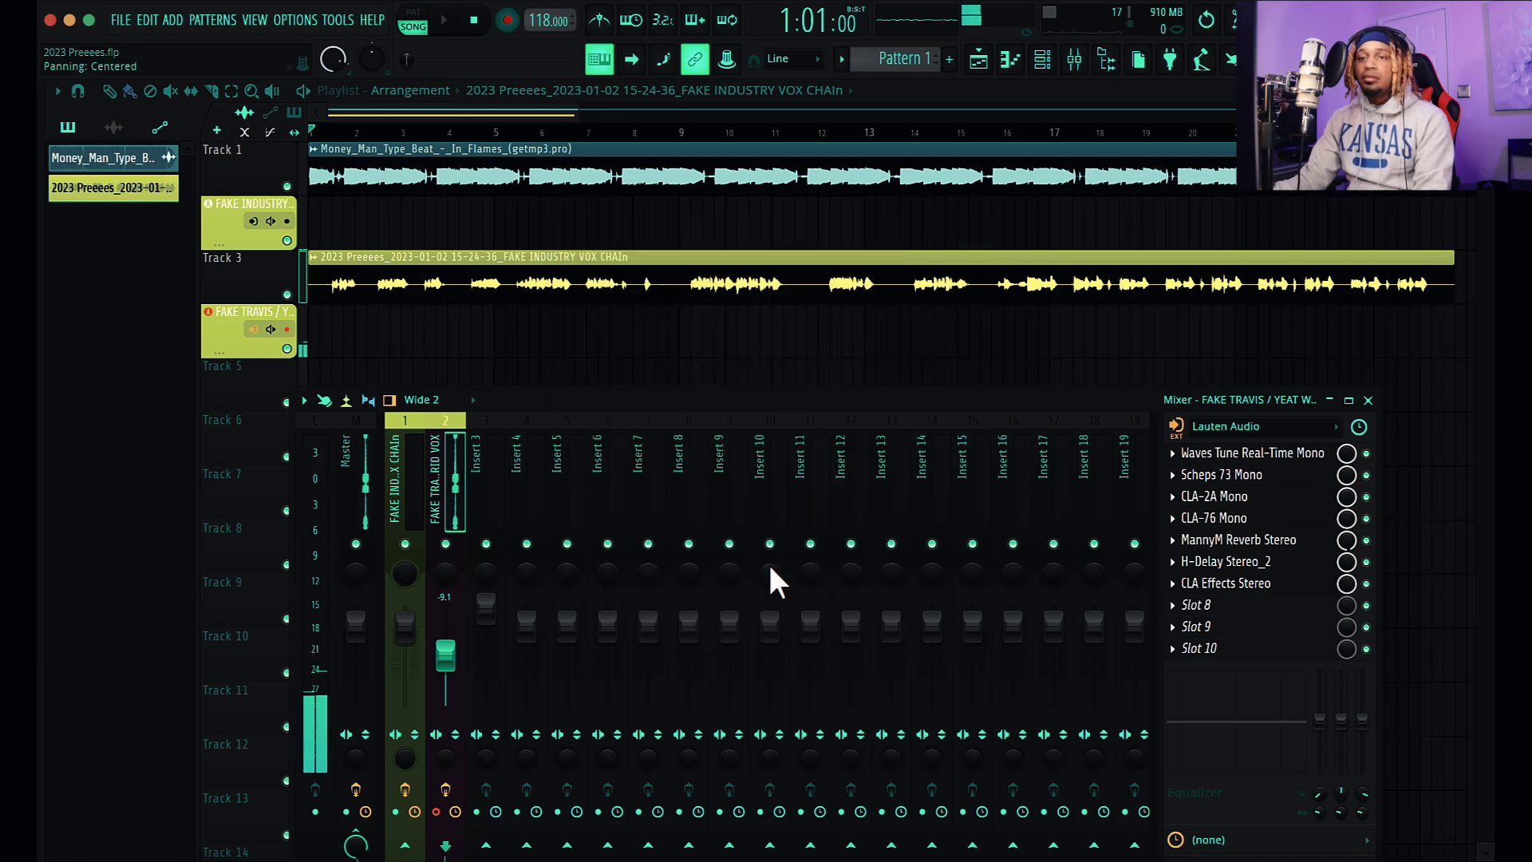
Step: Record the FAKE TRAVIS vocal take over the playing beat
key("space")
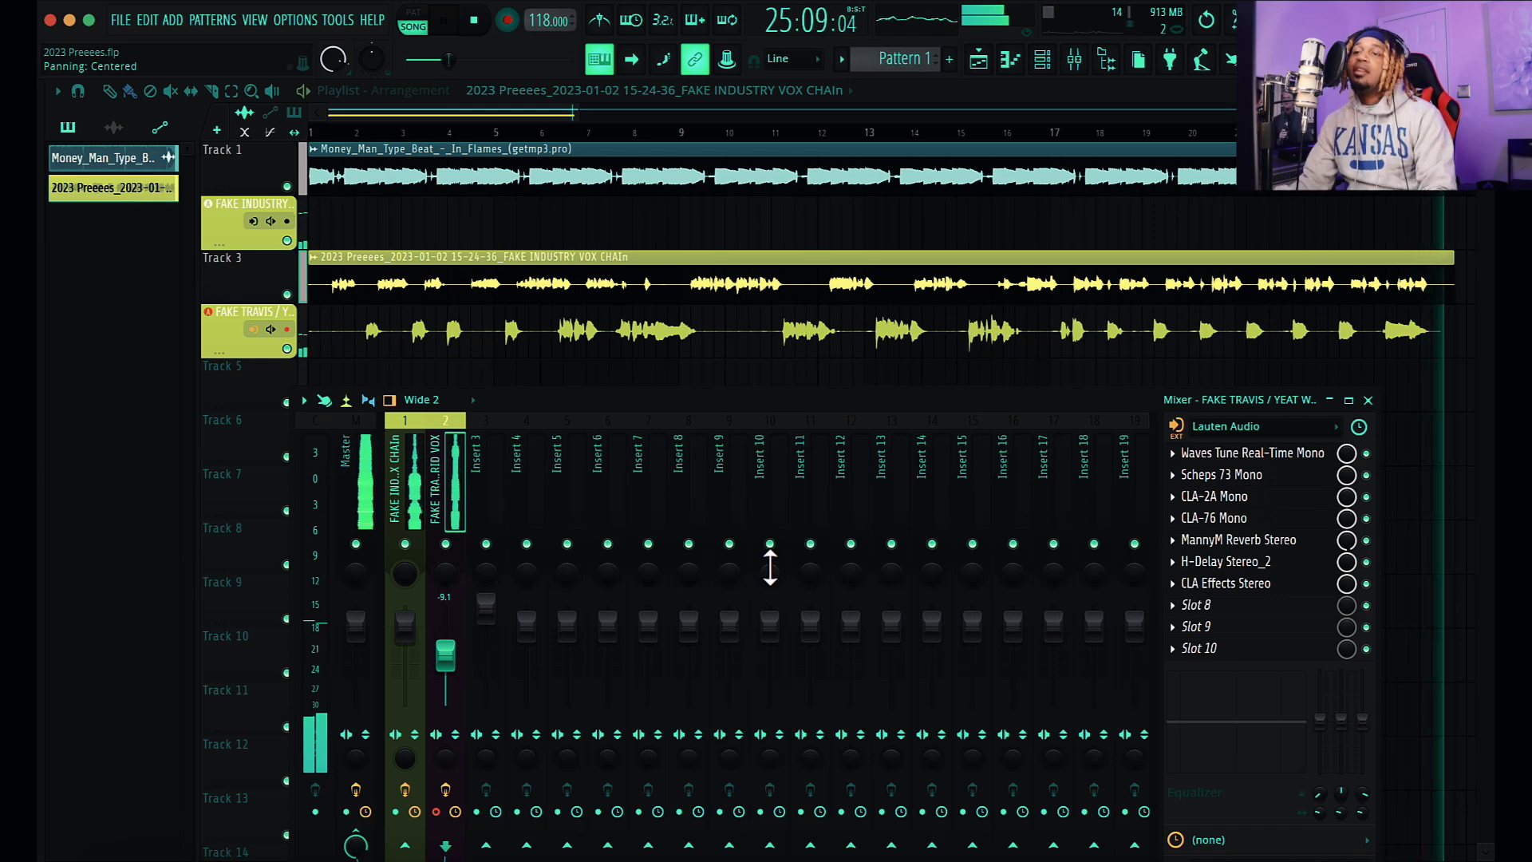
Step: Stop recording, move the Lauten Audio input from Insert 2 to Insert 3, and play back
key("space")
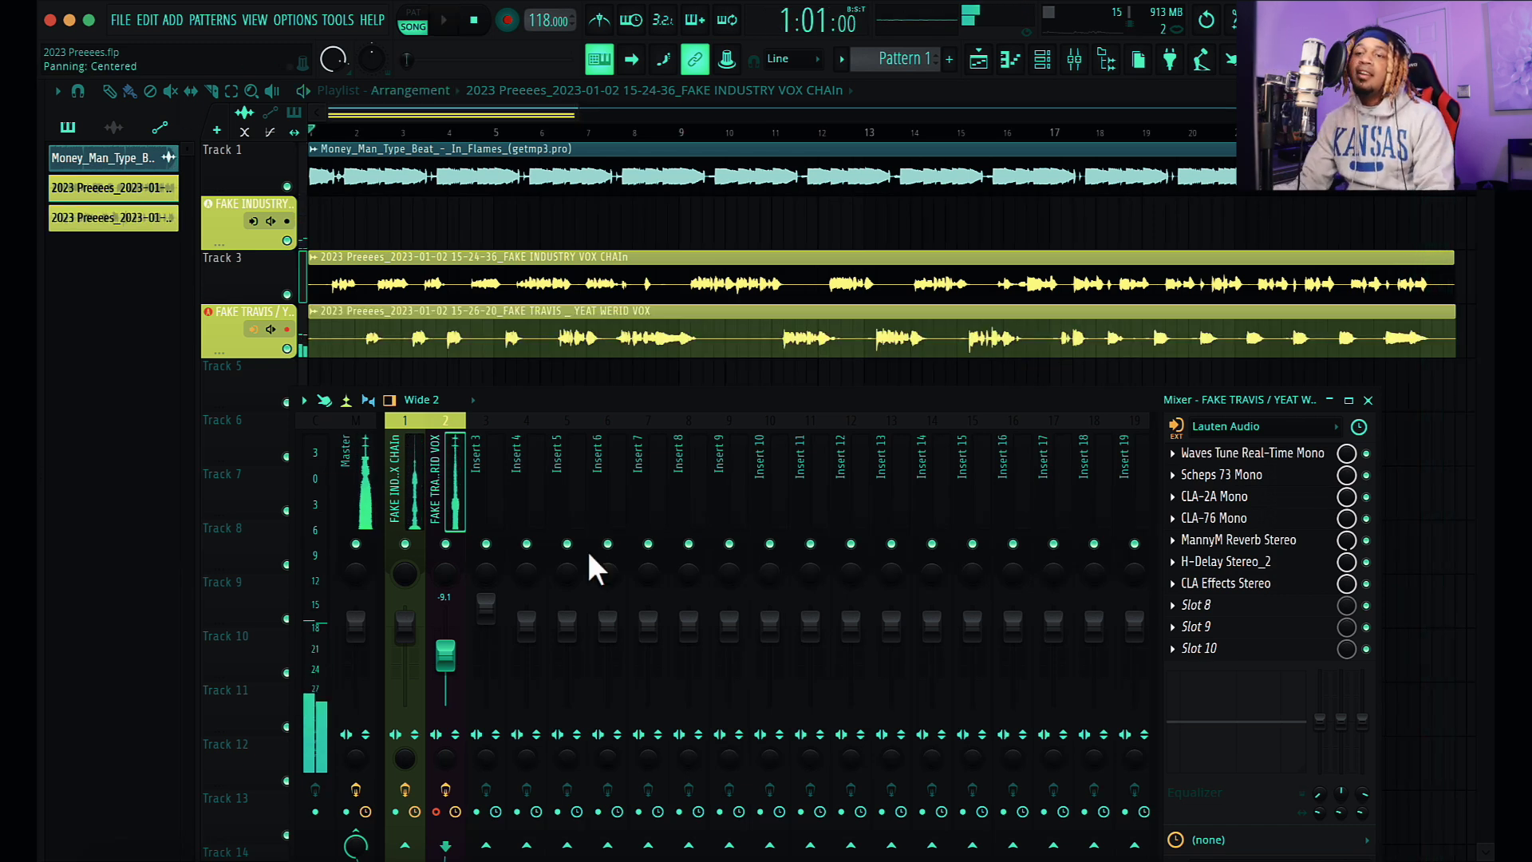
left_click(1257, 426)
left_click(1250, 838)
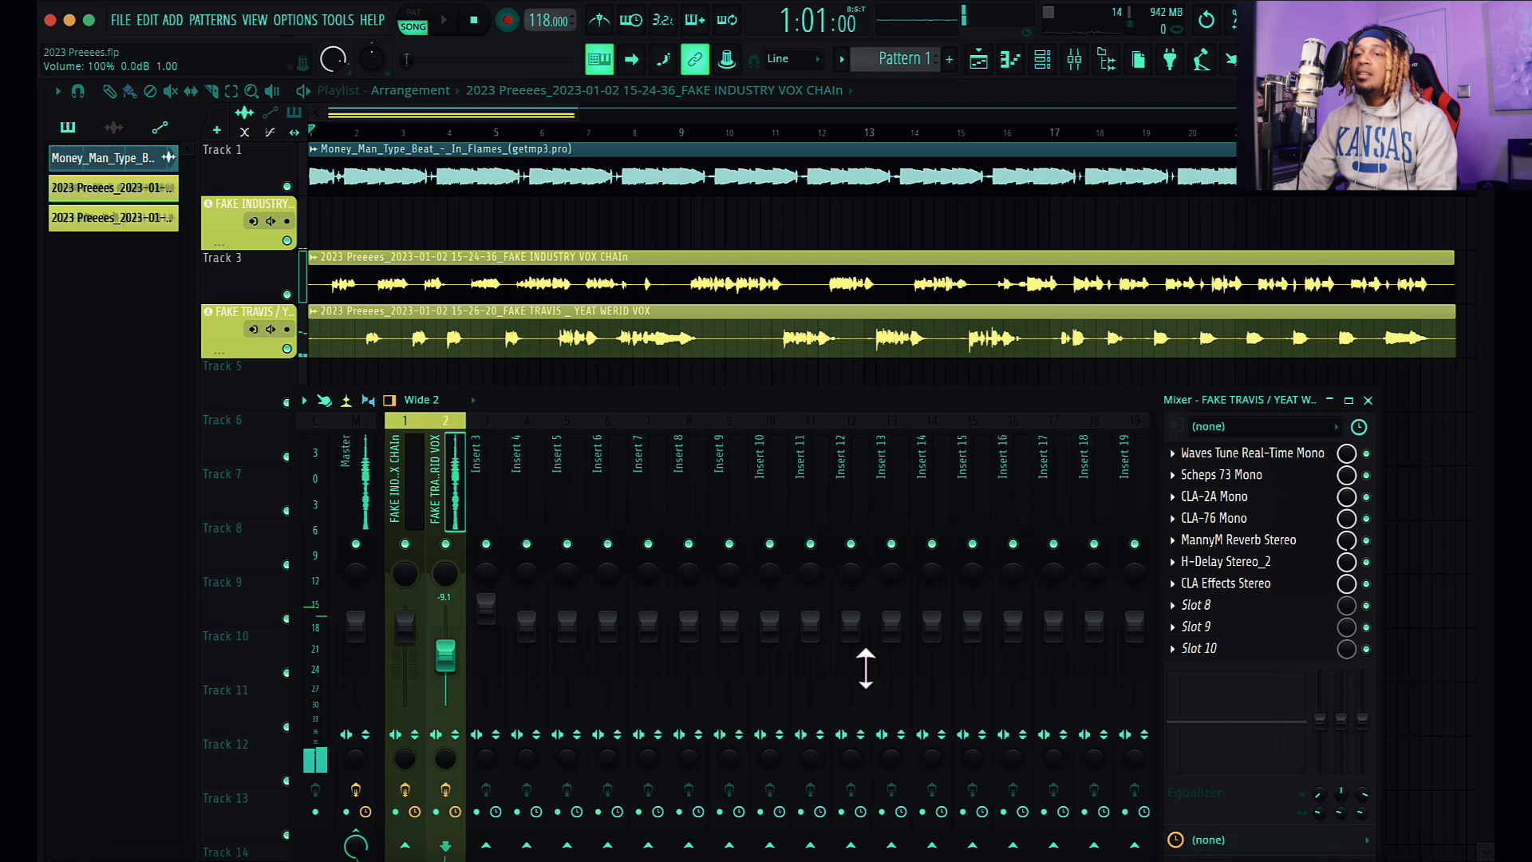
left_click(475, 427)
left_click(1252, 426)
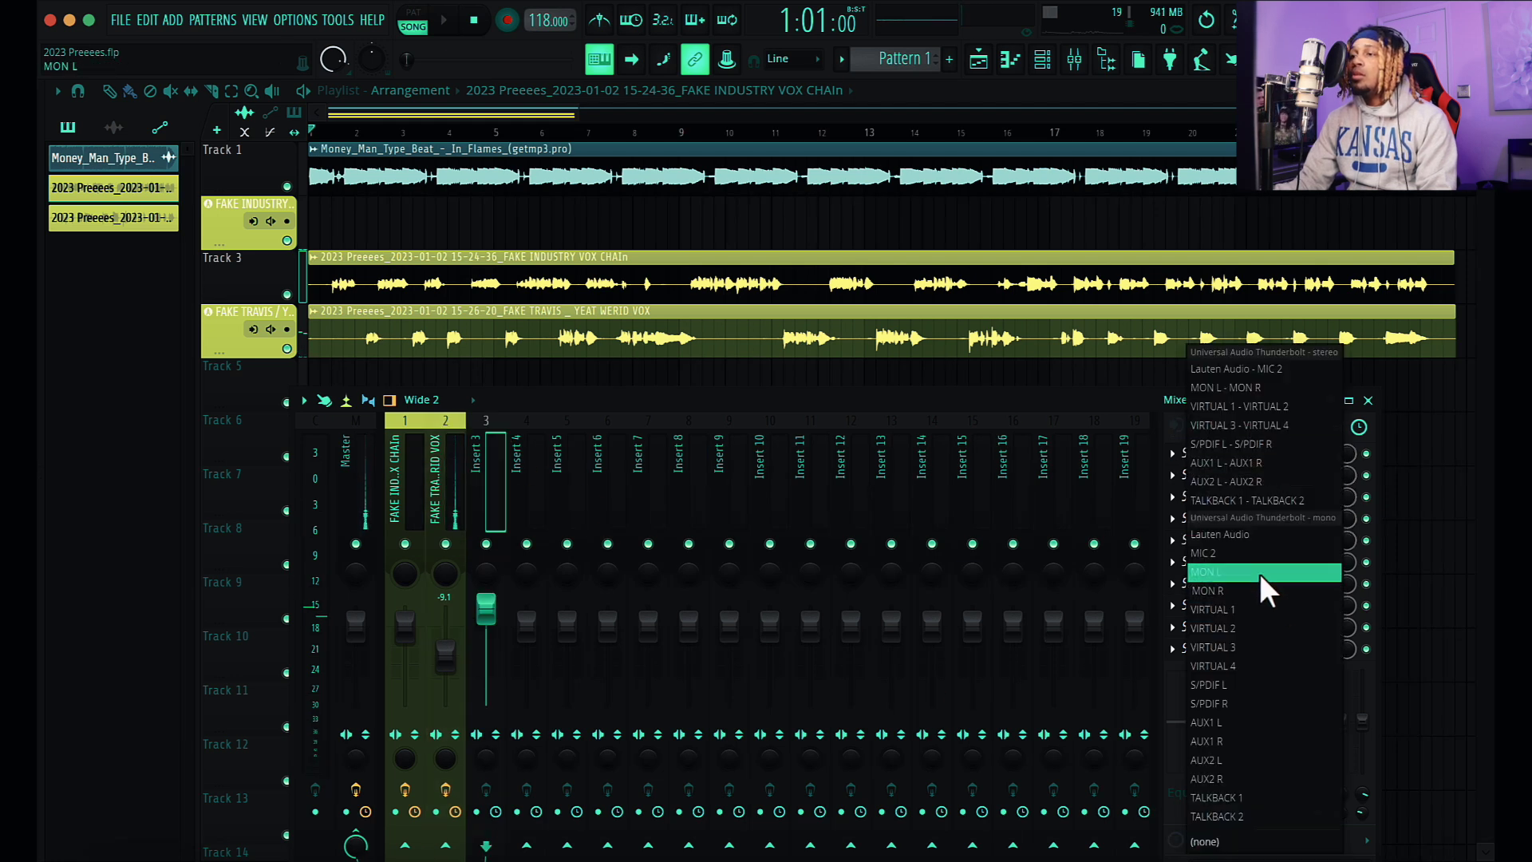
left_click(1257, 533)
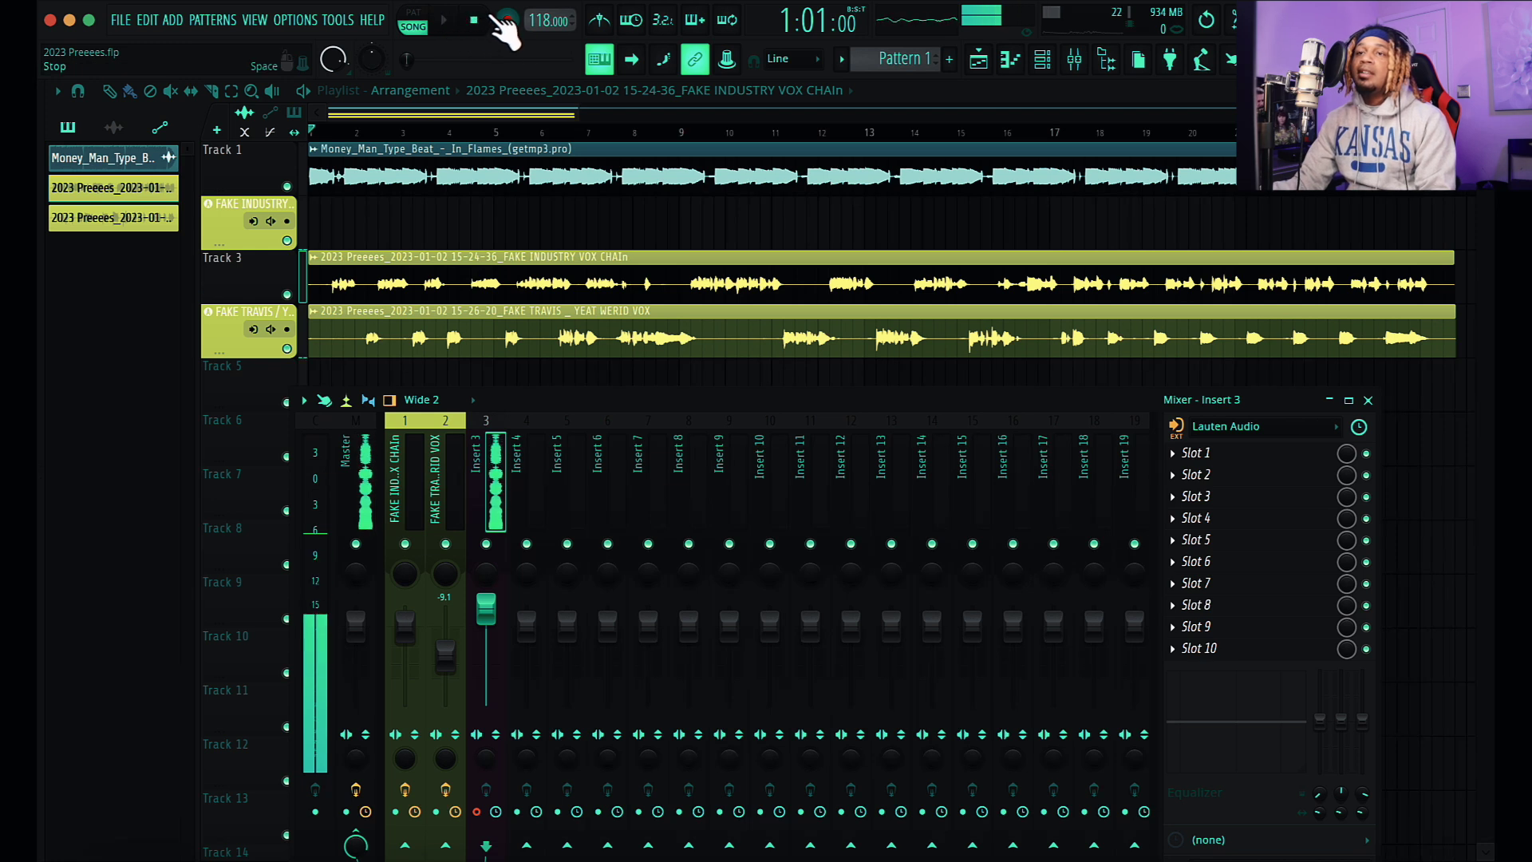
left_click(453, 24)
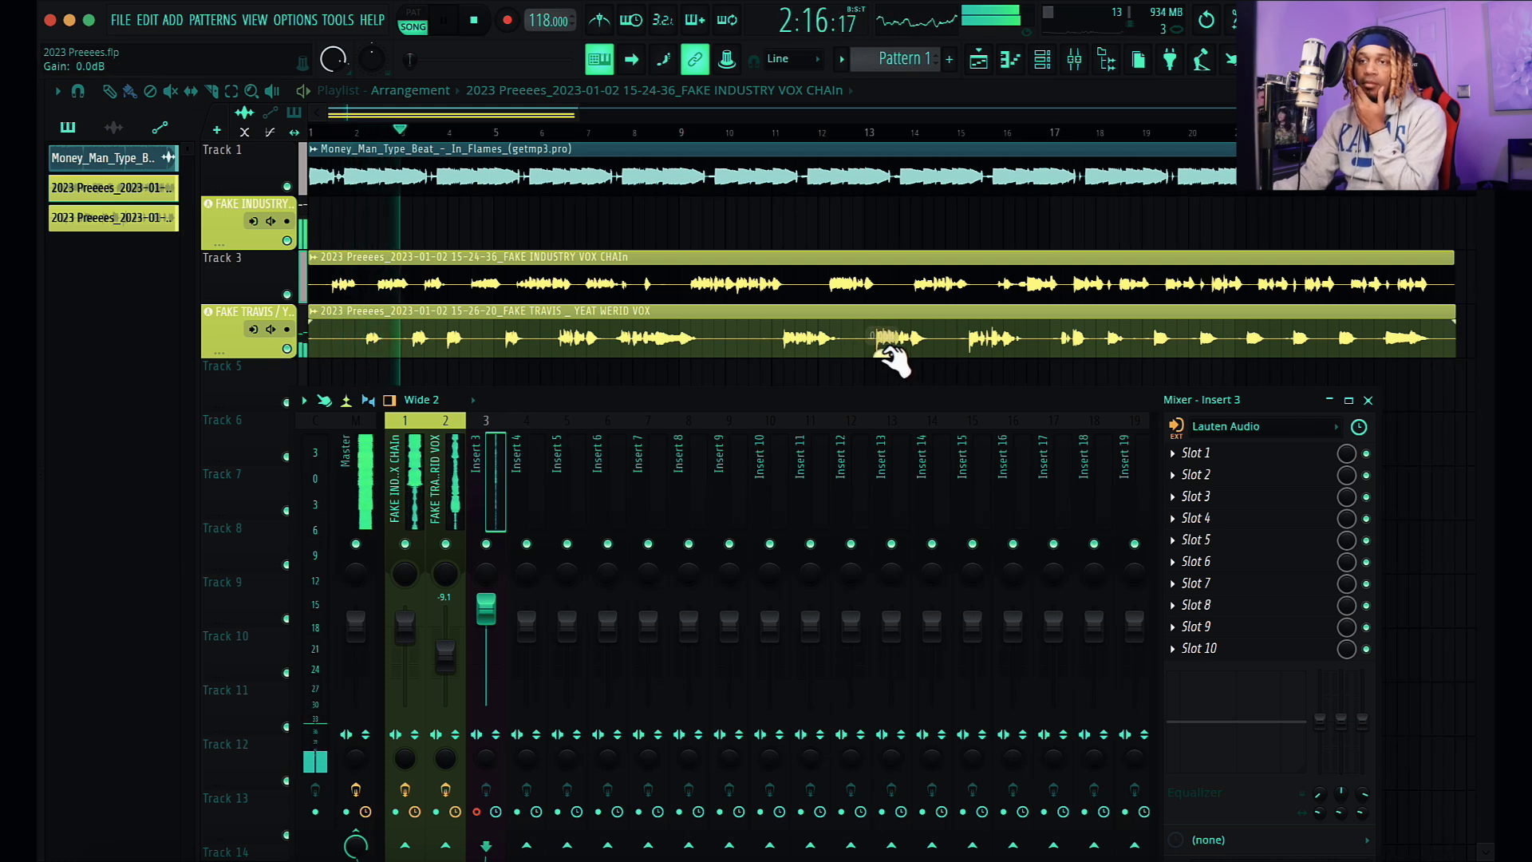
key("F9")
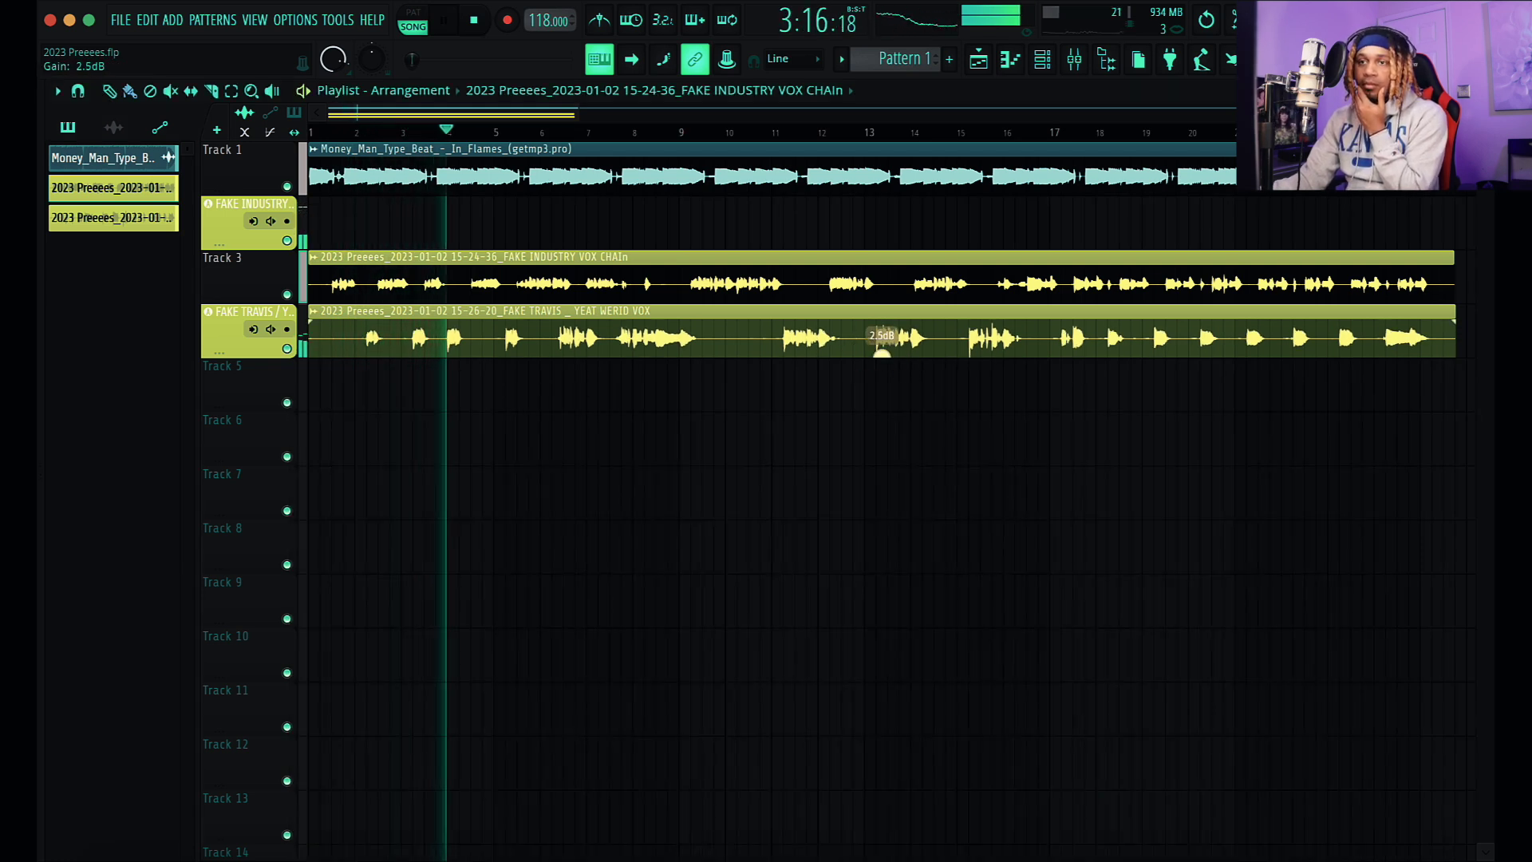
Step: Raise the FAKE TRAVIS insert's fader in the mixer, then hide the mixer
mouse_move(884, 351)
left_mouse_down()
mouse_move(882, 334)
mouse_move(887, 355)
left_mouse_up()
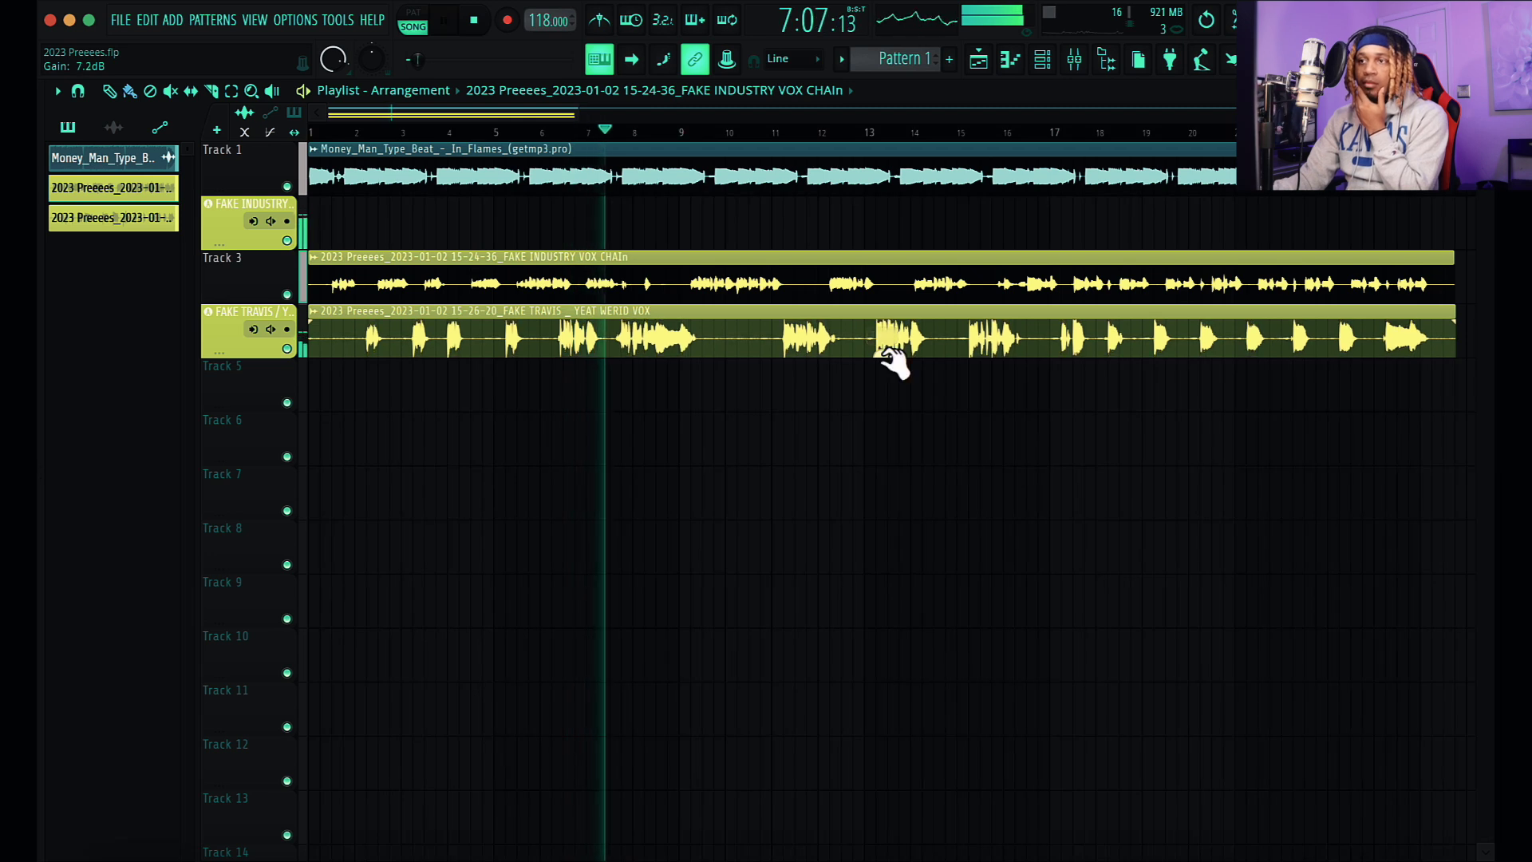
left_click(1074, 58)
left_click_drag(445, 619, 445, 595)
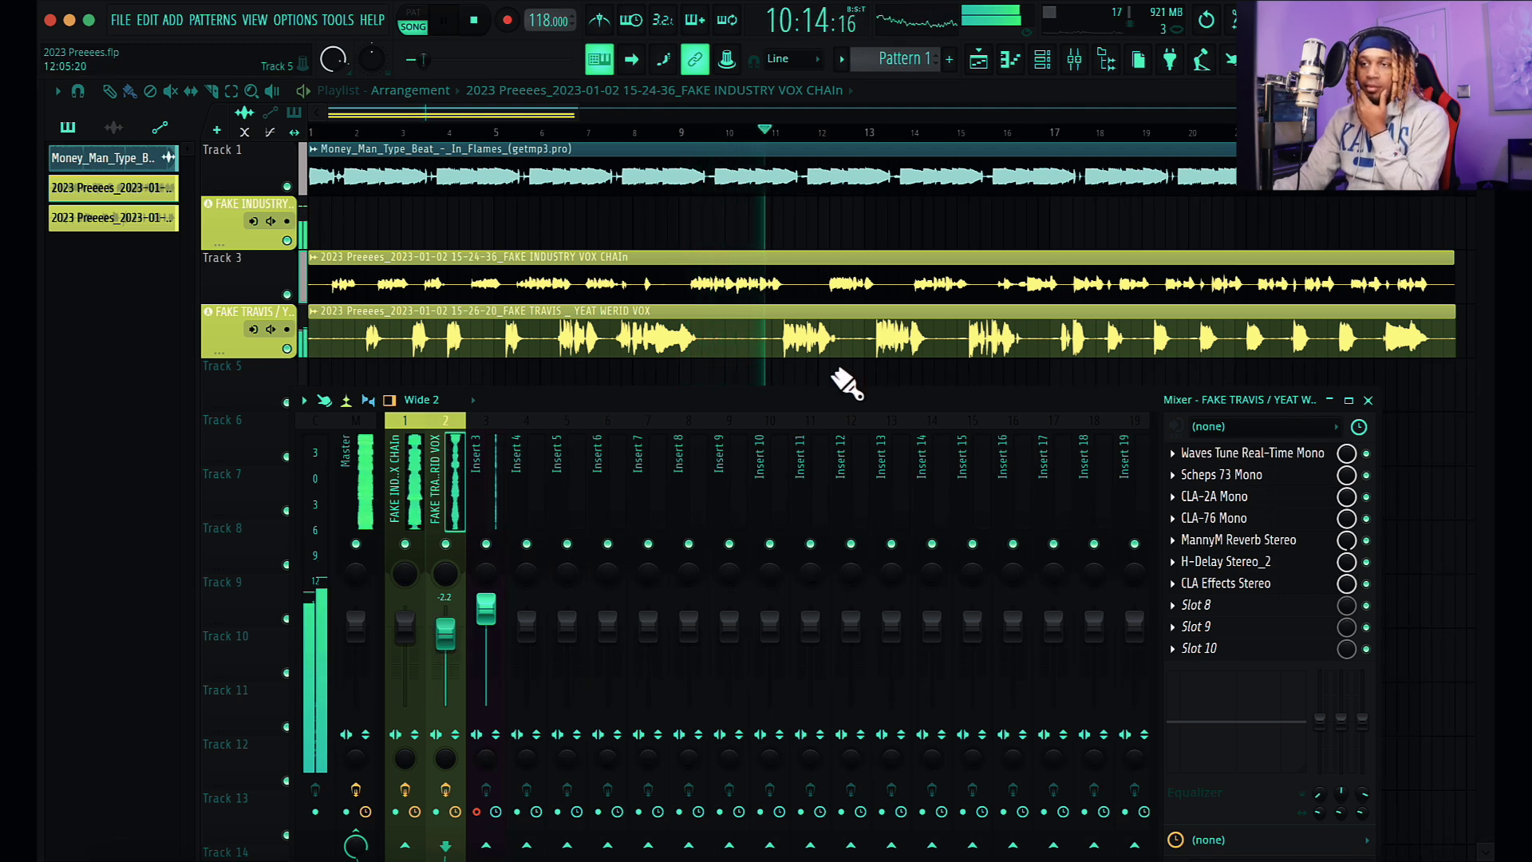
scroll(828, 267, "down", 3)
key("F9")
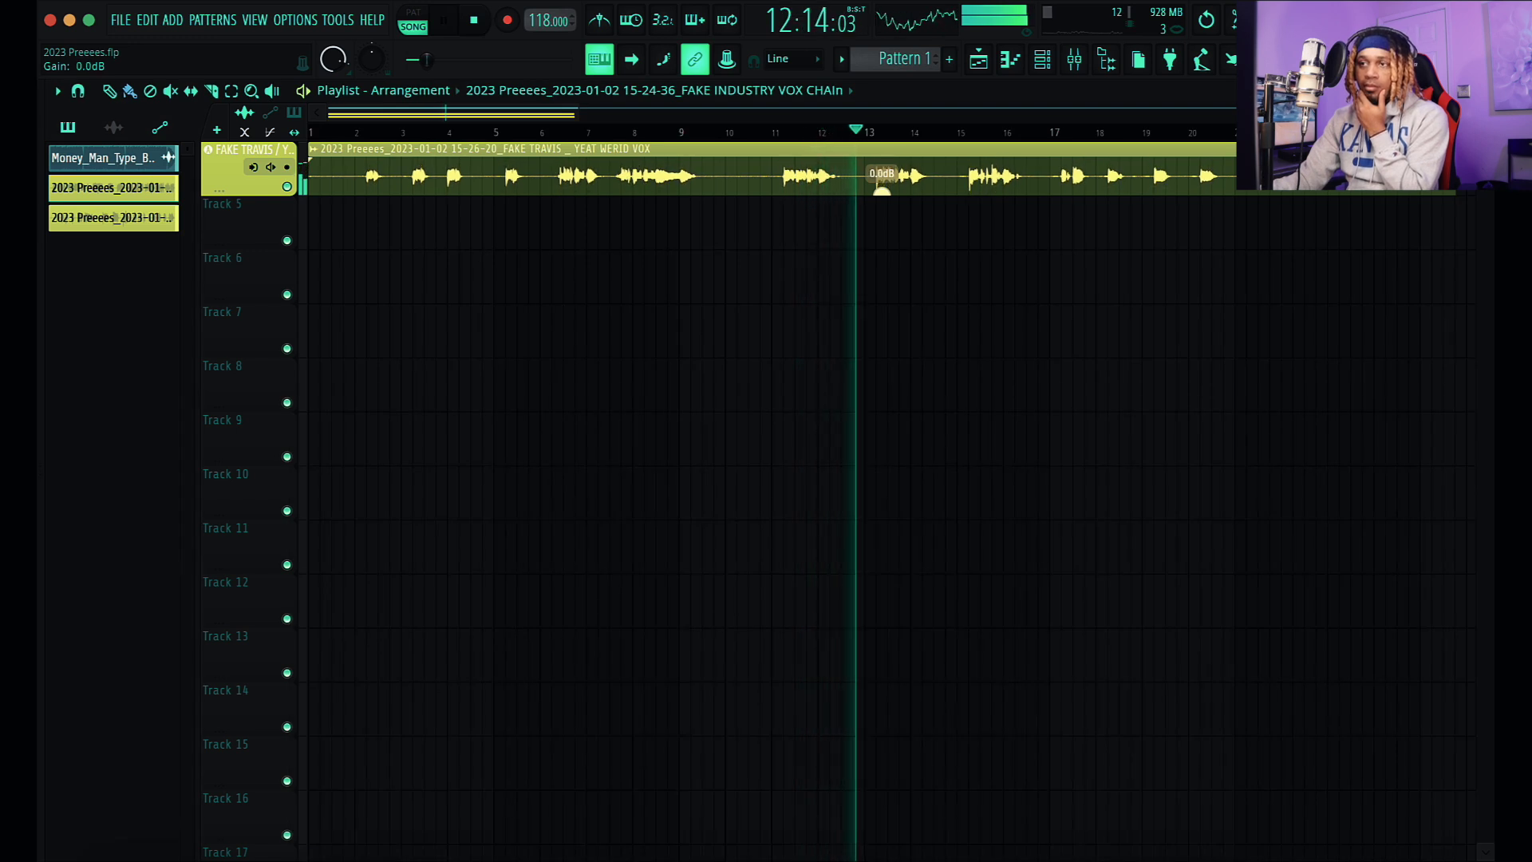
Step: Scroll the FAKE TRAVIS clip's gain down to -3.3 dB
scroll(945, 277, "up", 3)
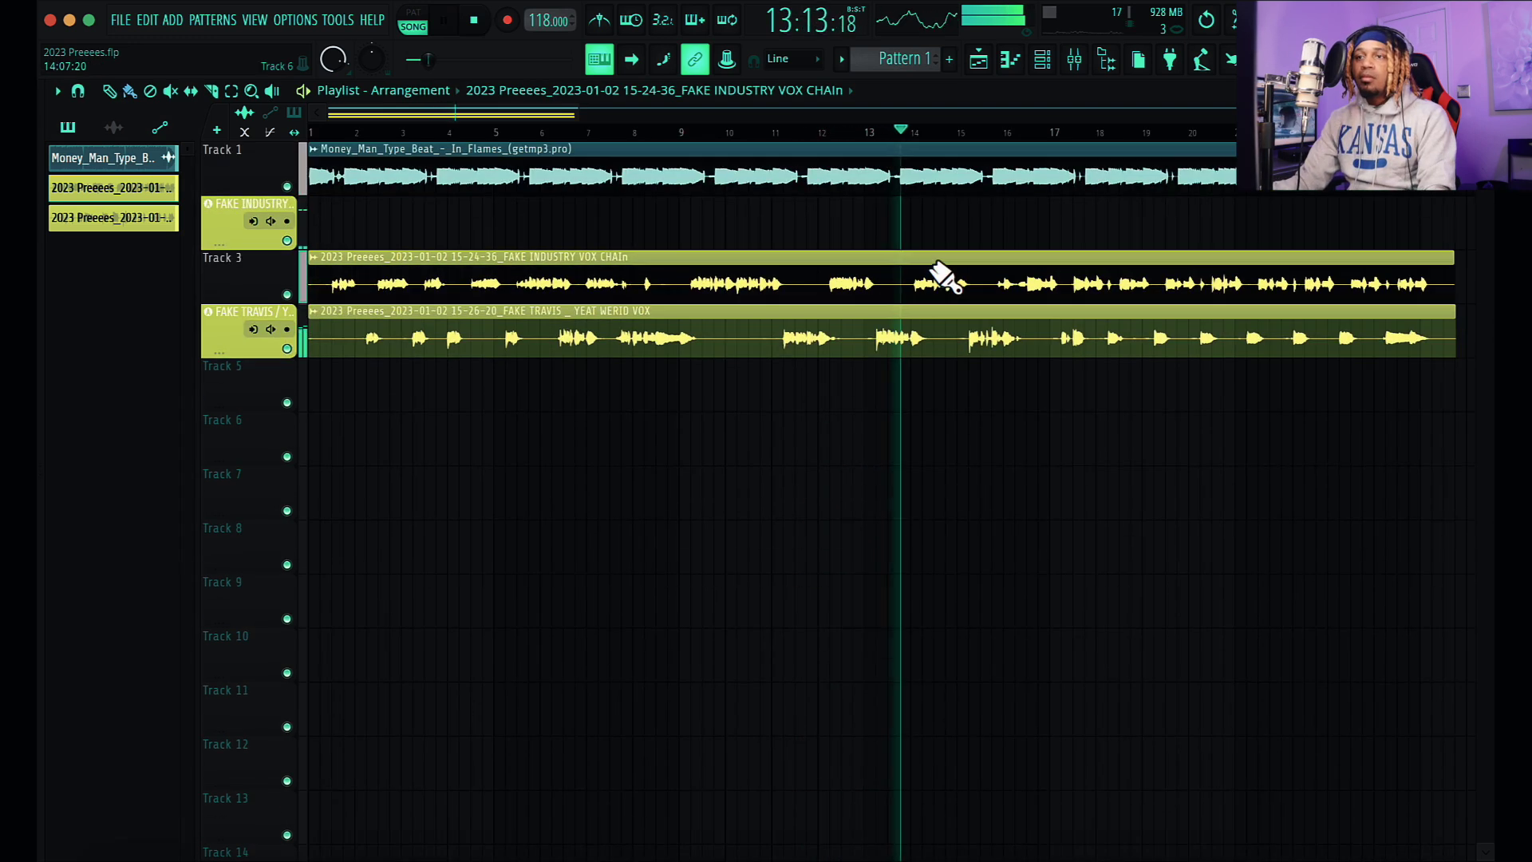
scroll(881, 352, "down", 3)
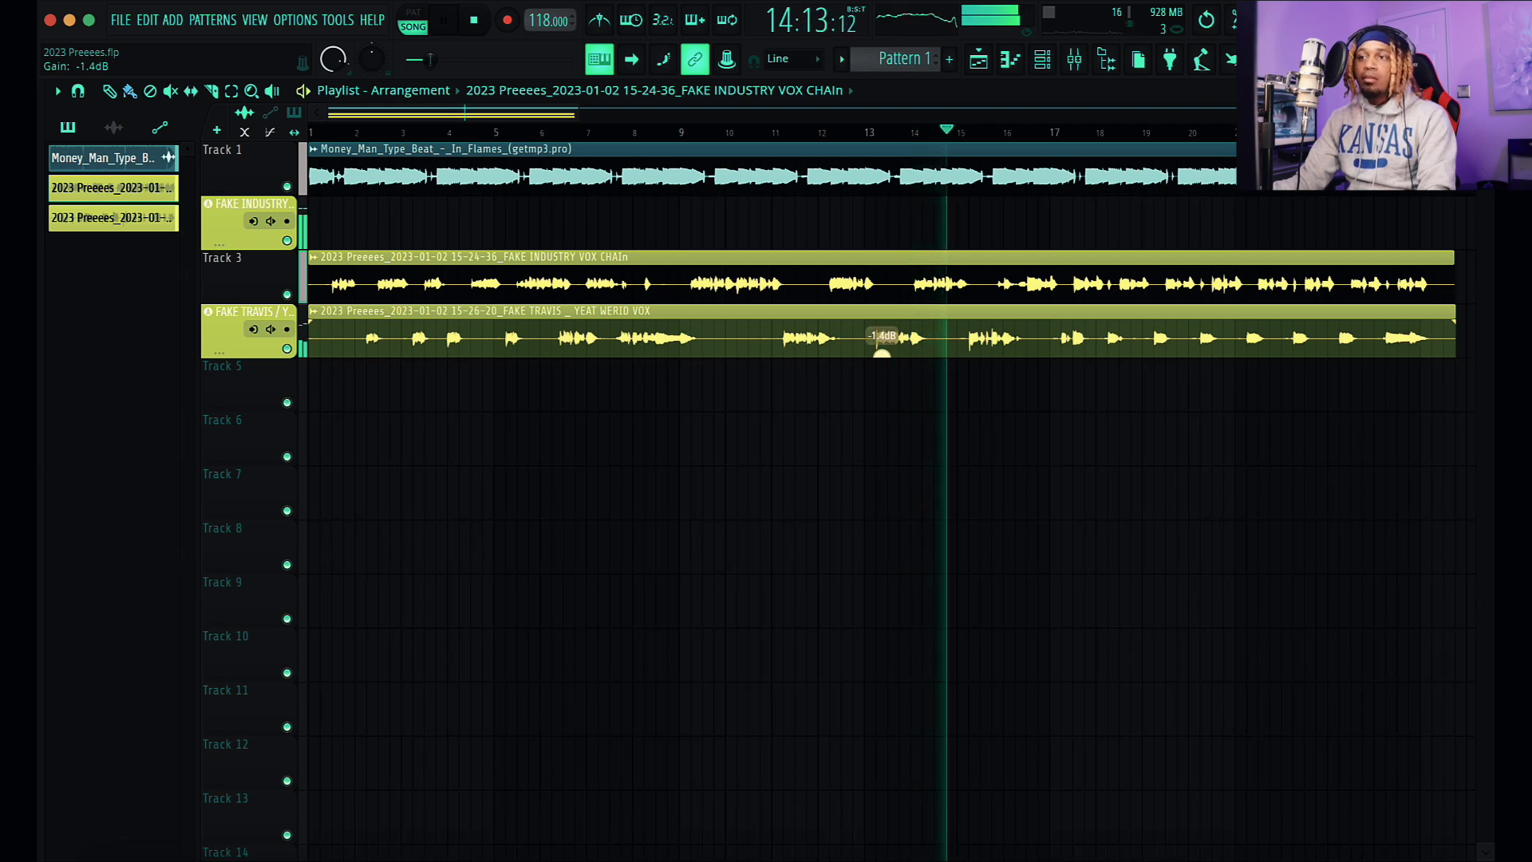
scroll(881, 352, "down", 1)
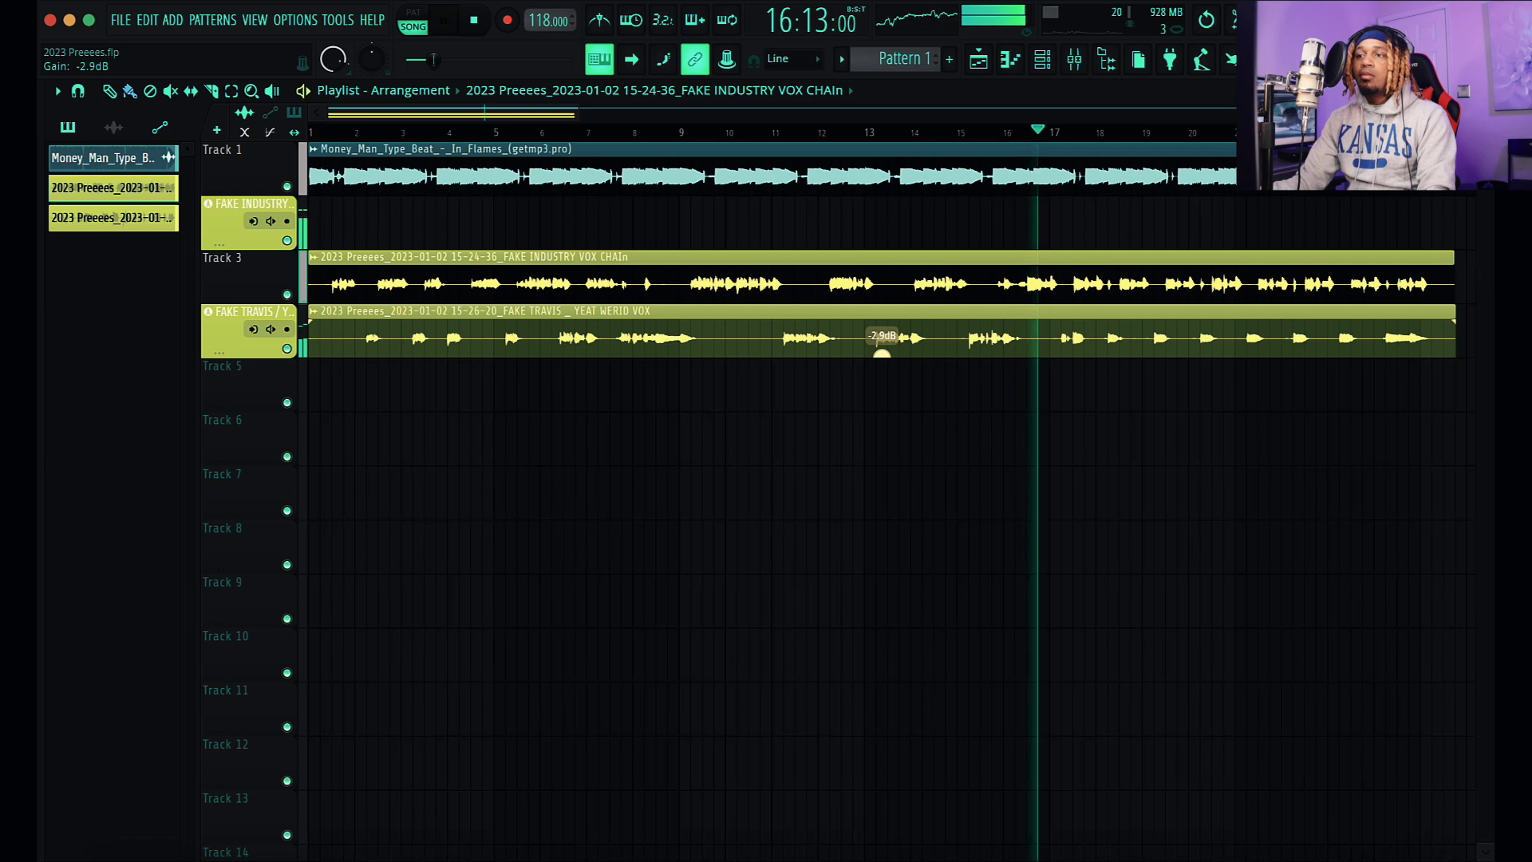
scroll(881, 352, "up", 1)
scroll(886, 355, "down", 1)
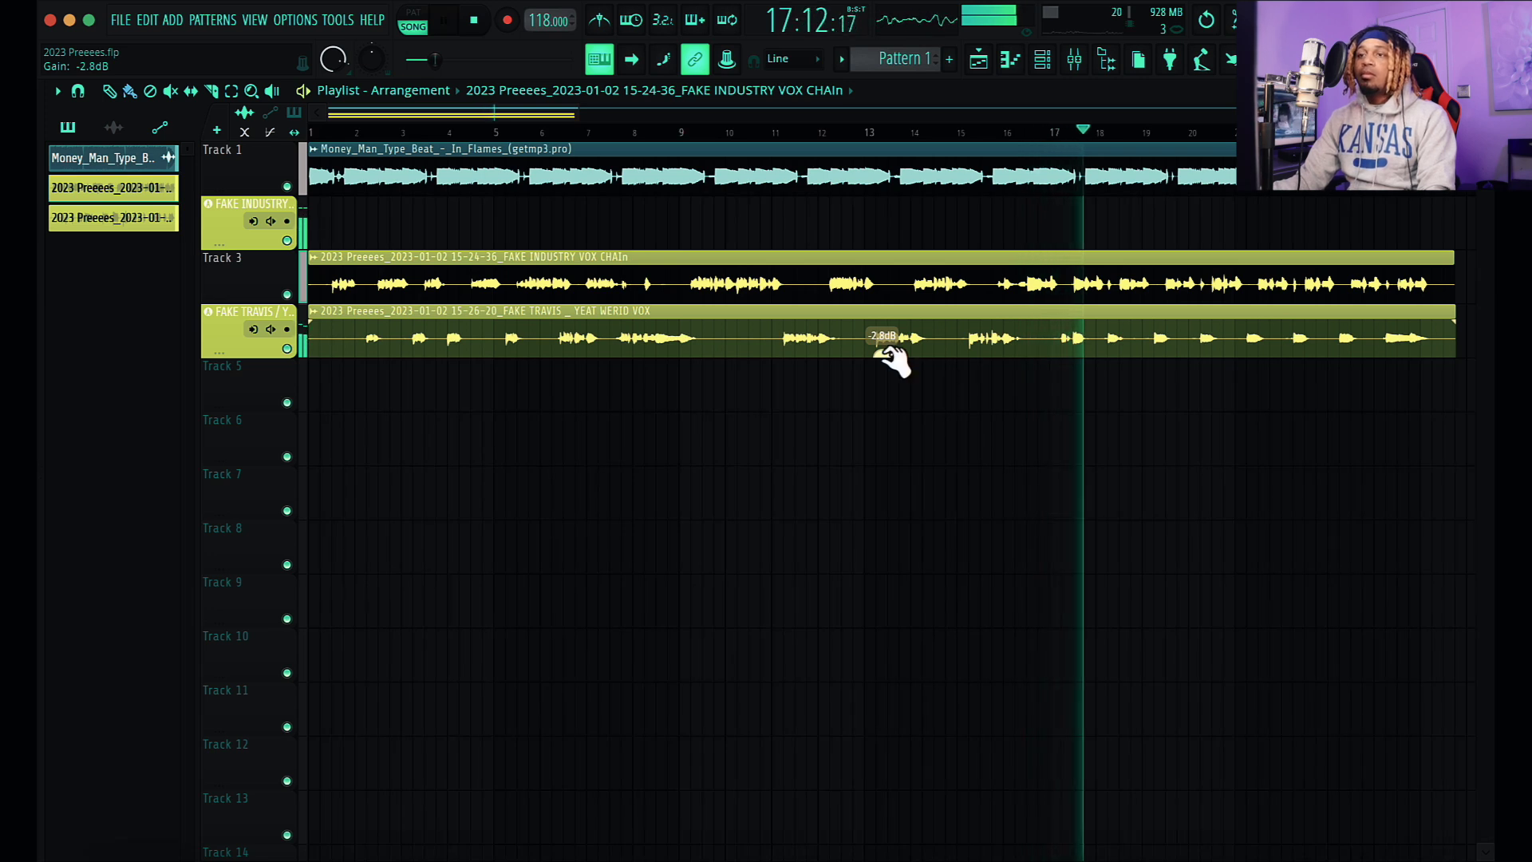
scroll(882, 352, "down", 1)
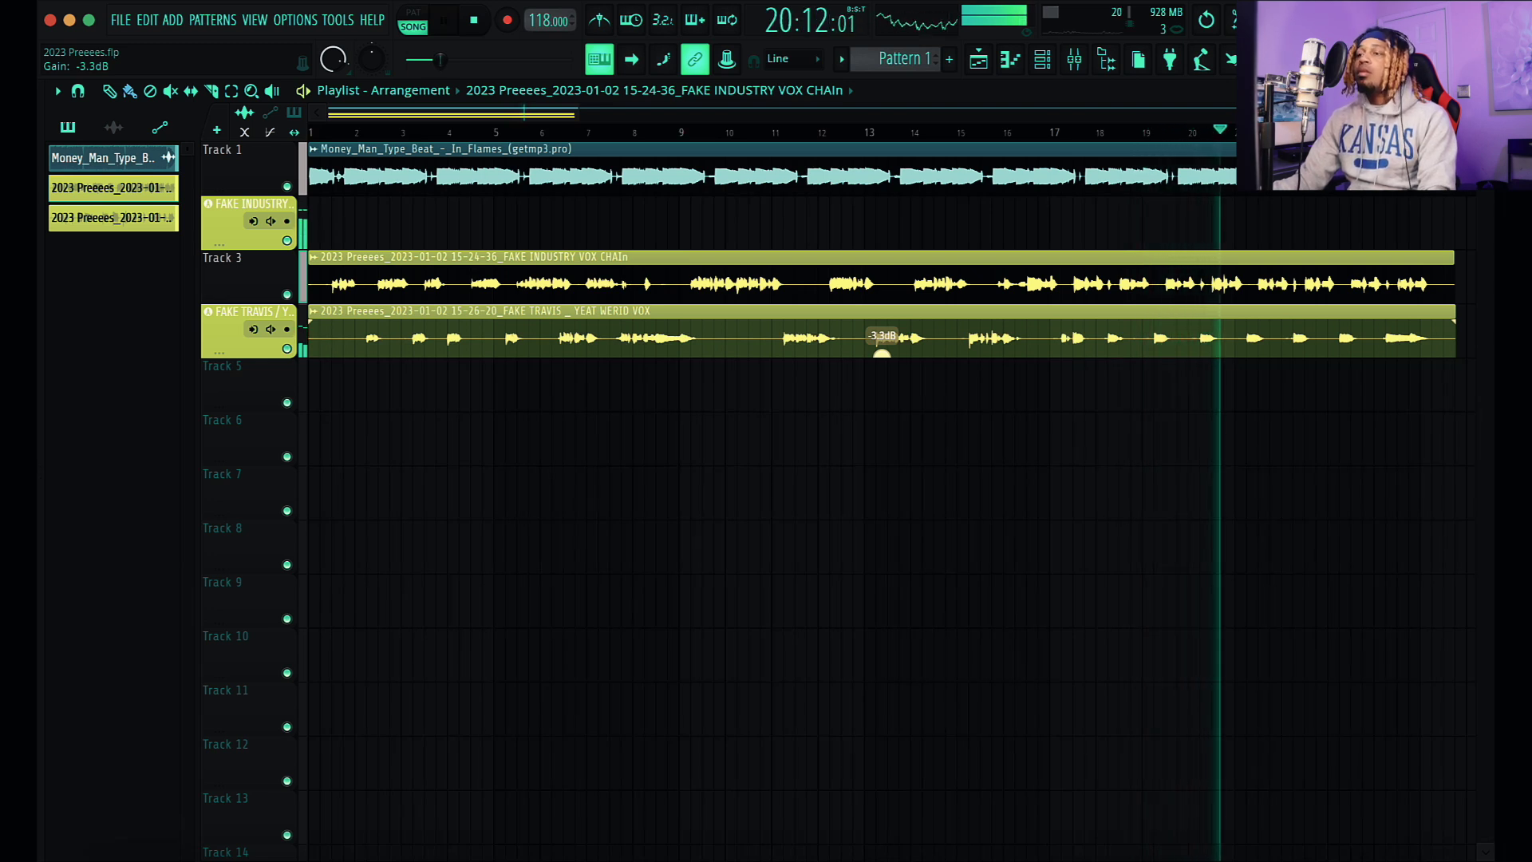
Step: Reopen the mixer and slightly adjust its window height
left_click(1078, 65)
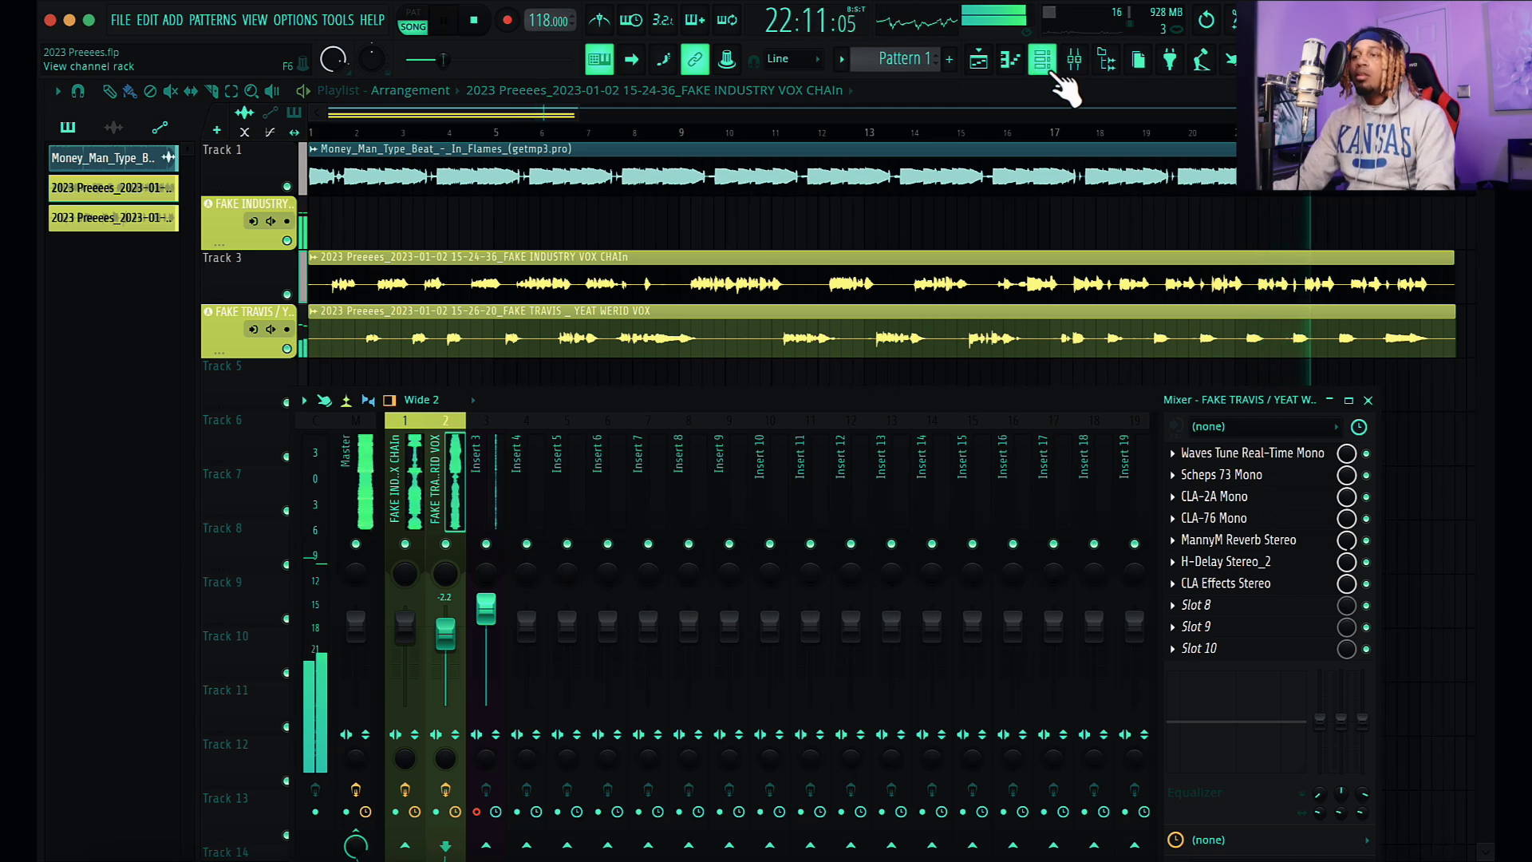
left_click_drag(849, 390, 849, 395)
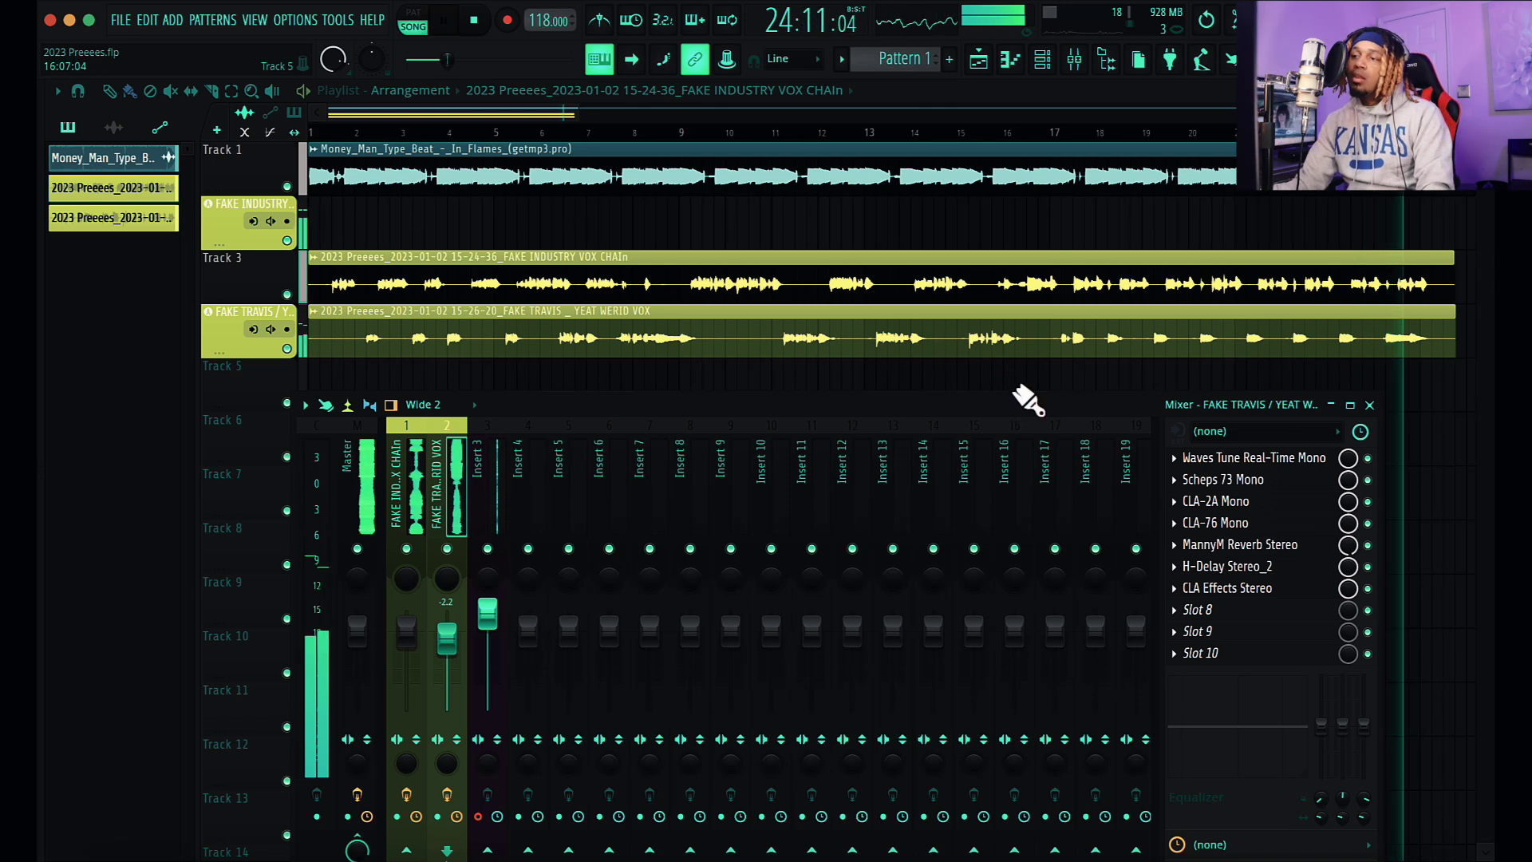
Step: Hide the mixer, raise the FAKE INDUSTRY vocal clip's gain, and replay from around bar 15
left_click(1033, 135)
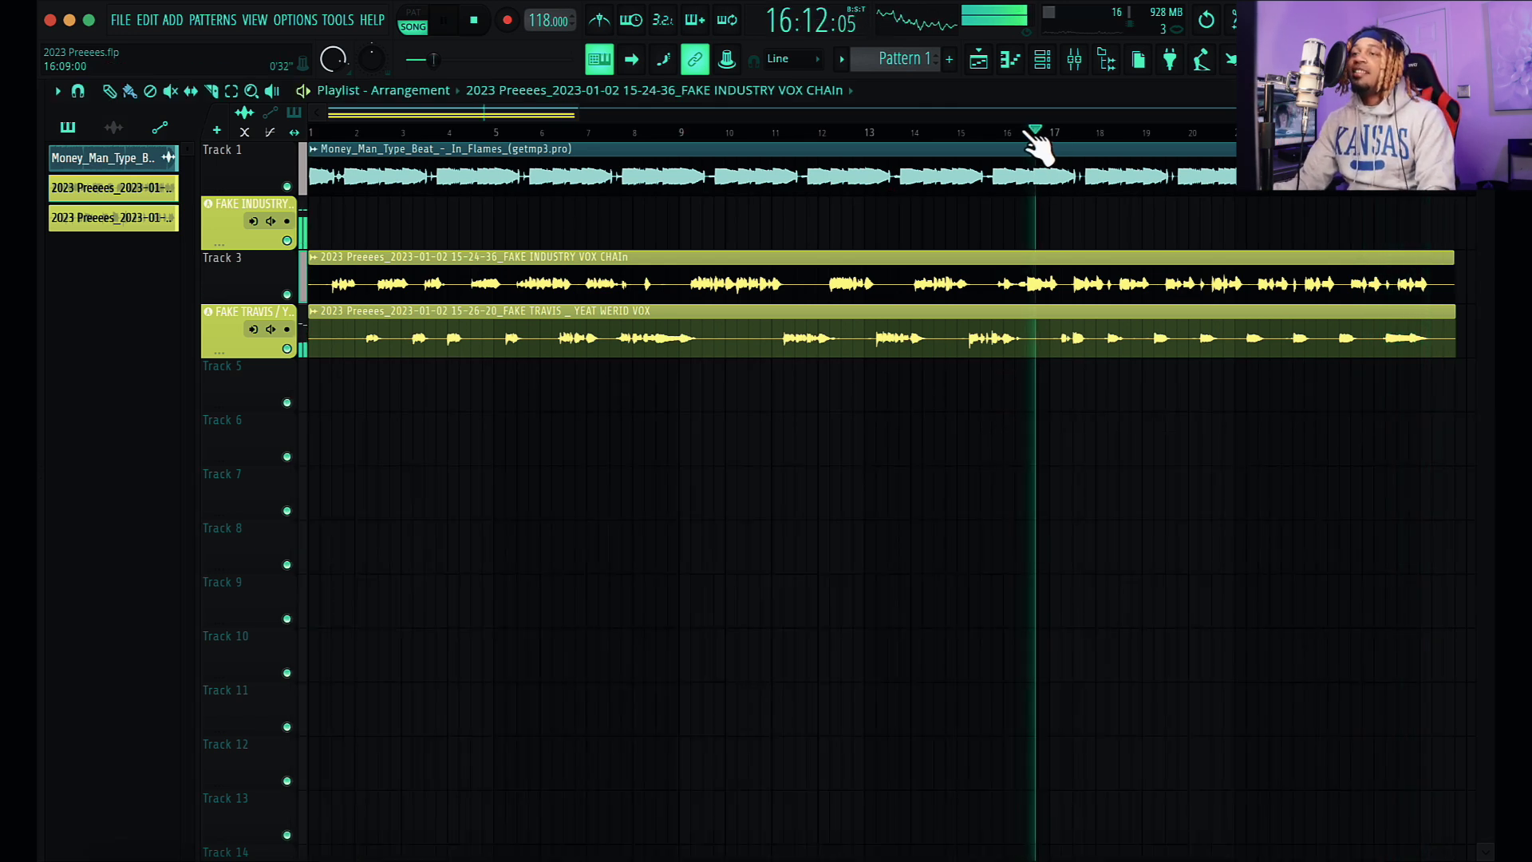
mouse_move(881, 301)
left_mouse_down()
mouse_move(881, 270)
mouse_move(881, 311)
mouse_move(896, 308)
left_mouse_up()
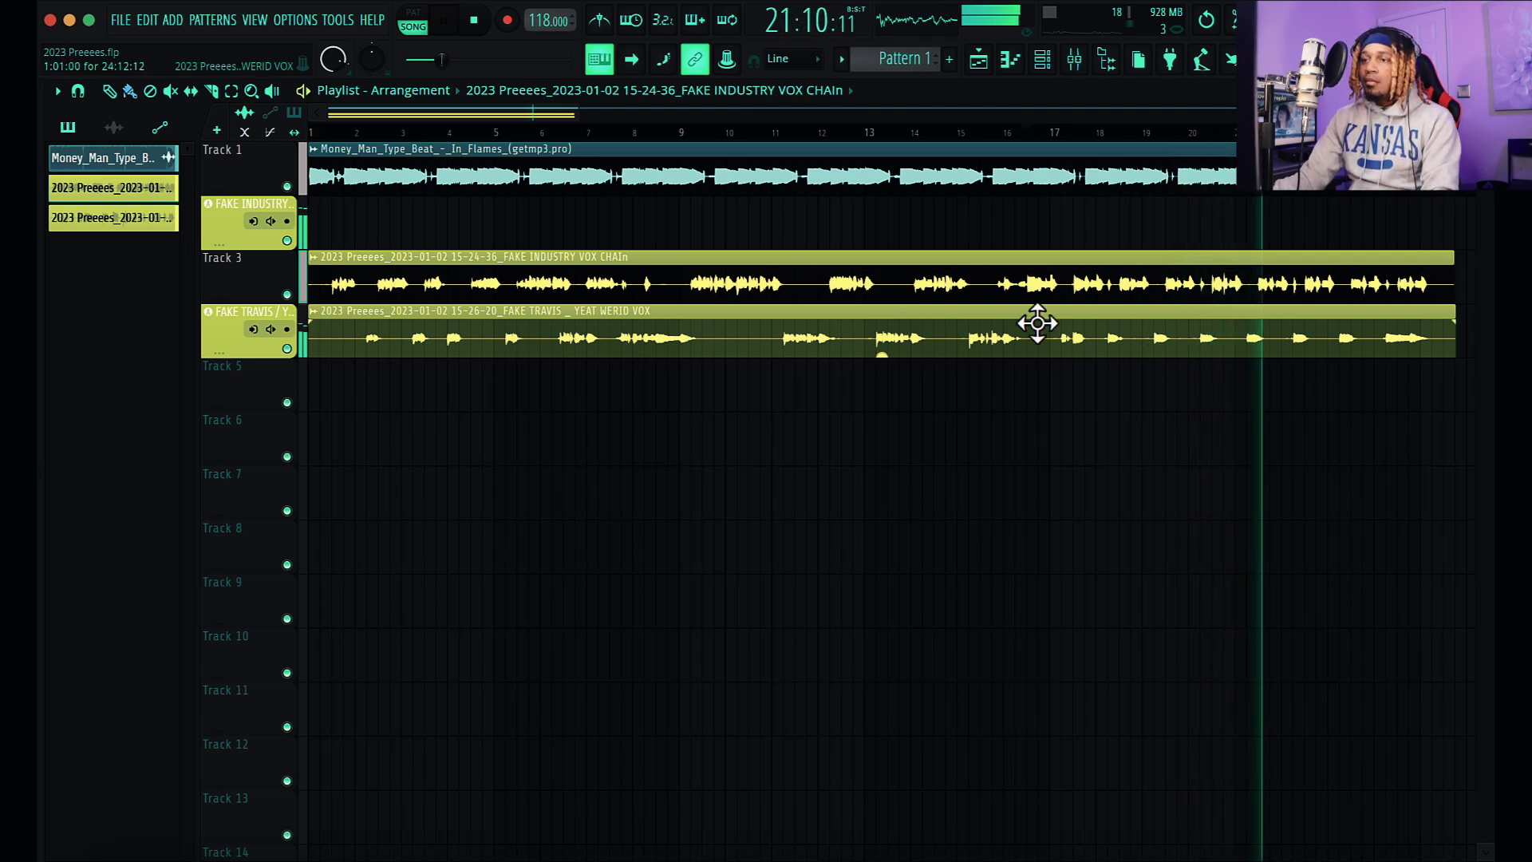
mouse_move(889, 301)
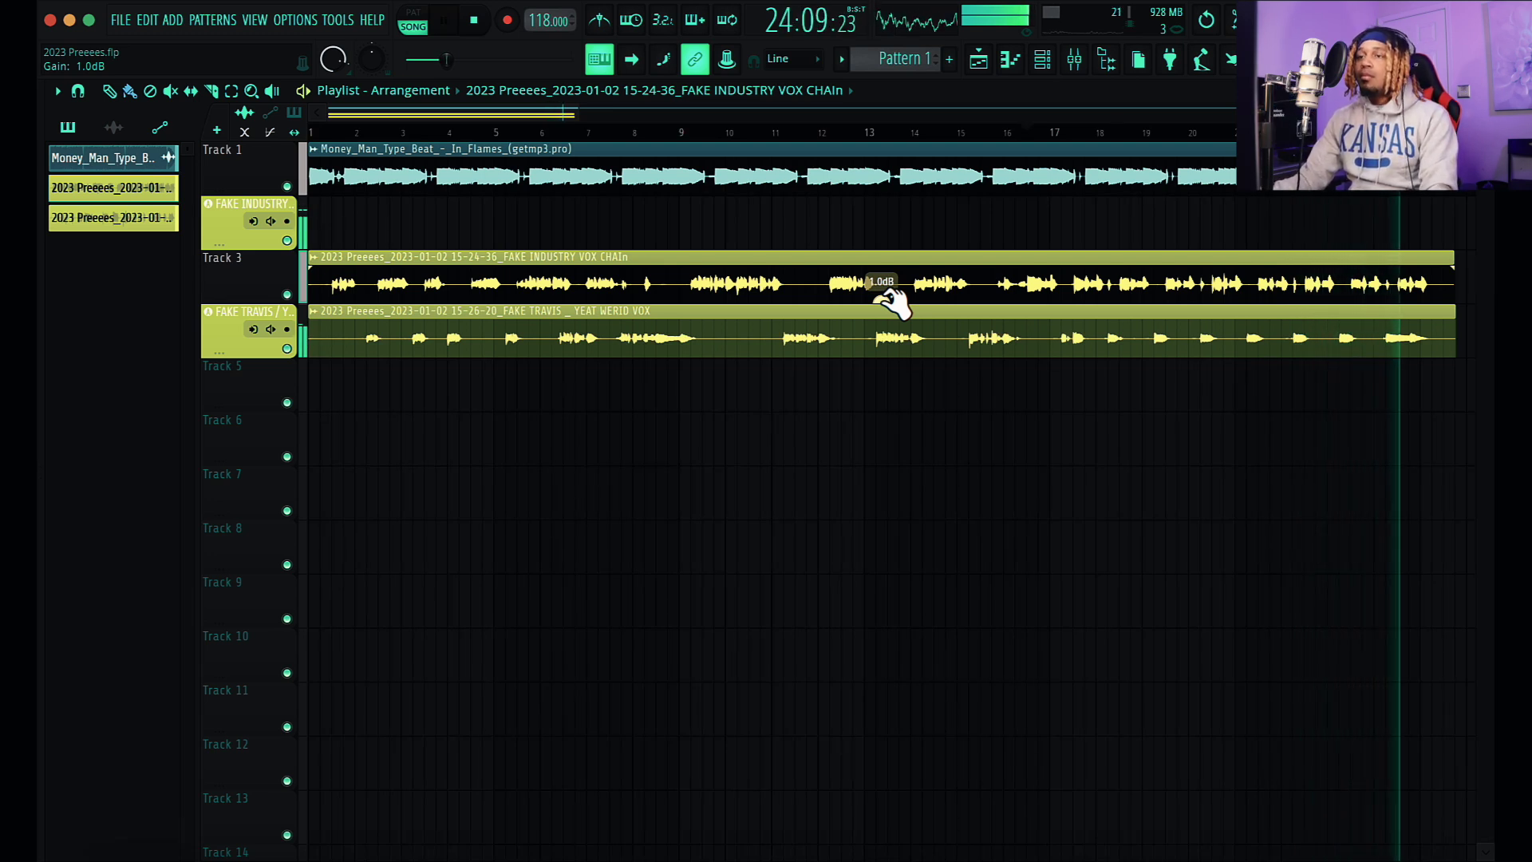
left_click(996, 133)
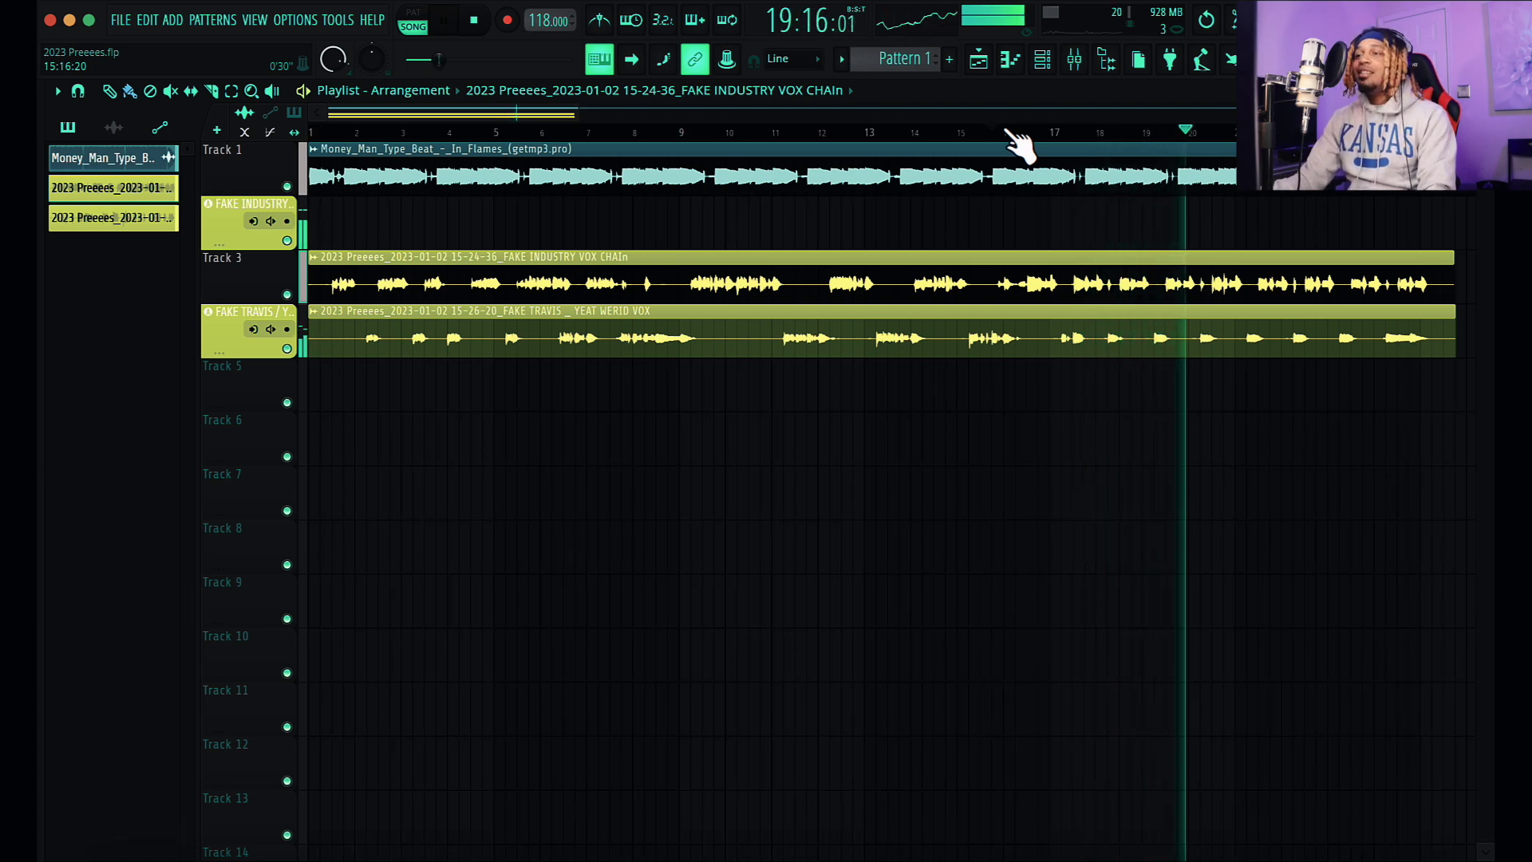
mouse_move(894, 191)
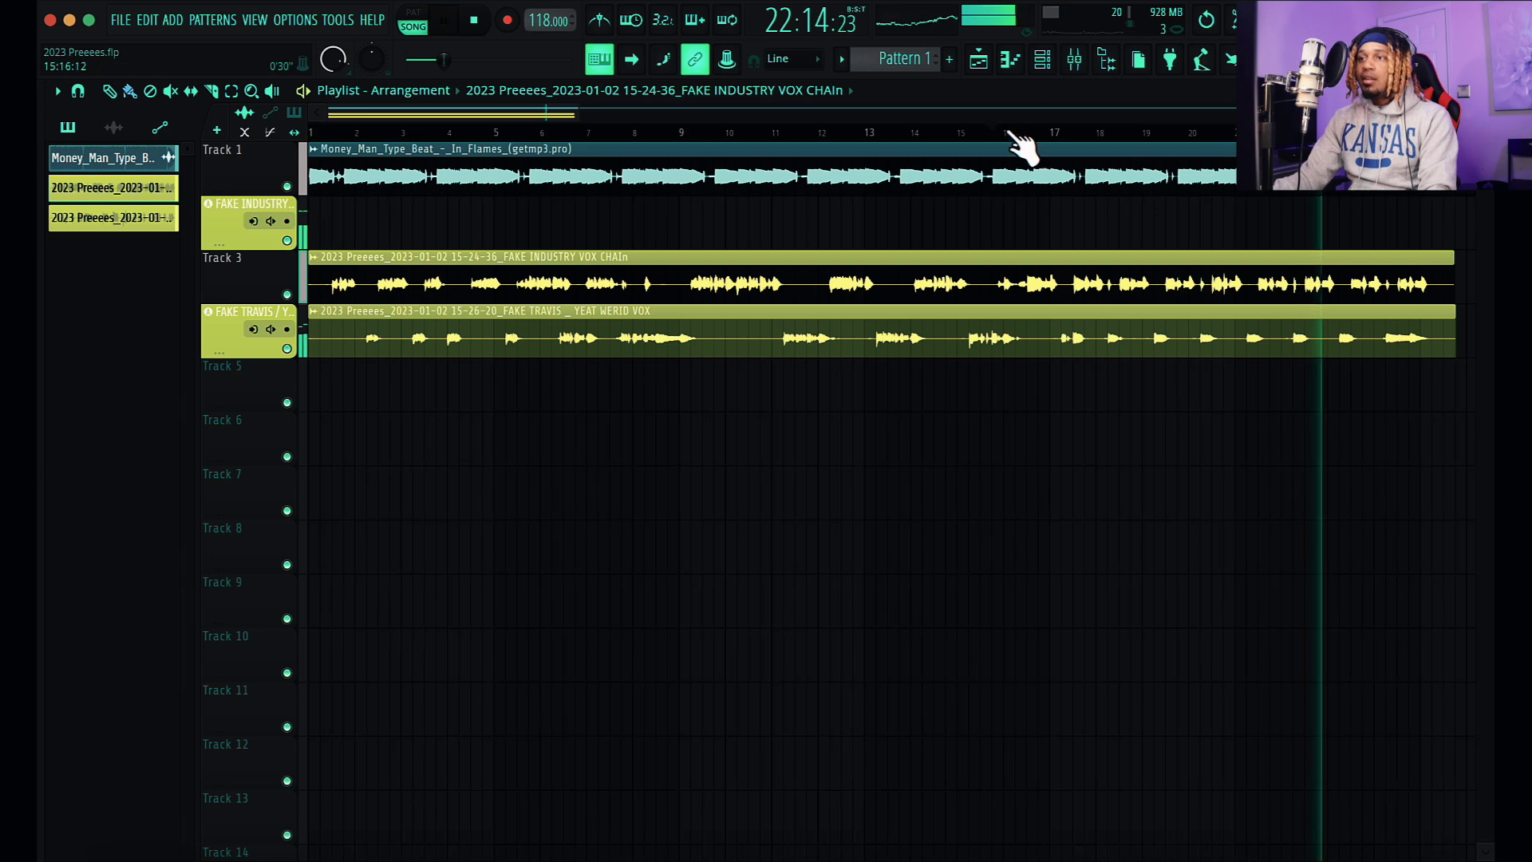
Step: Show the mixer again, play back from just before bar 12, then stop playback
left_click(1074, 61)
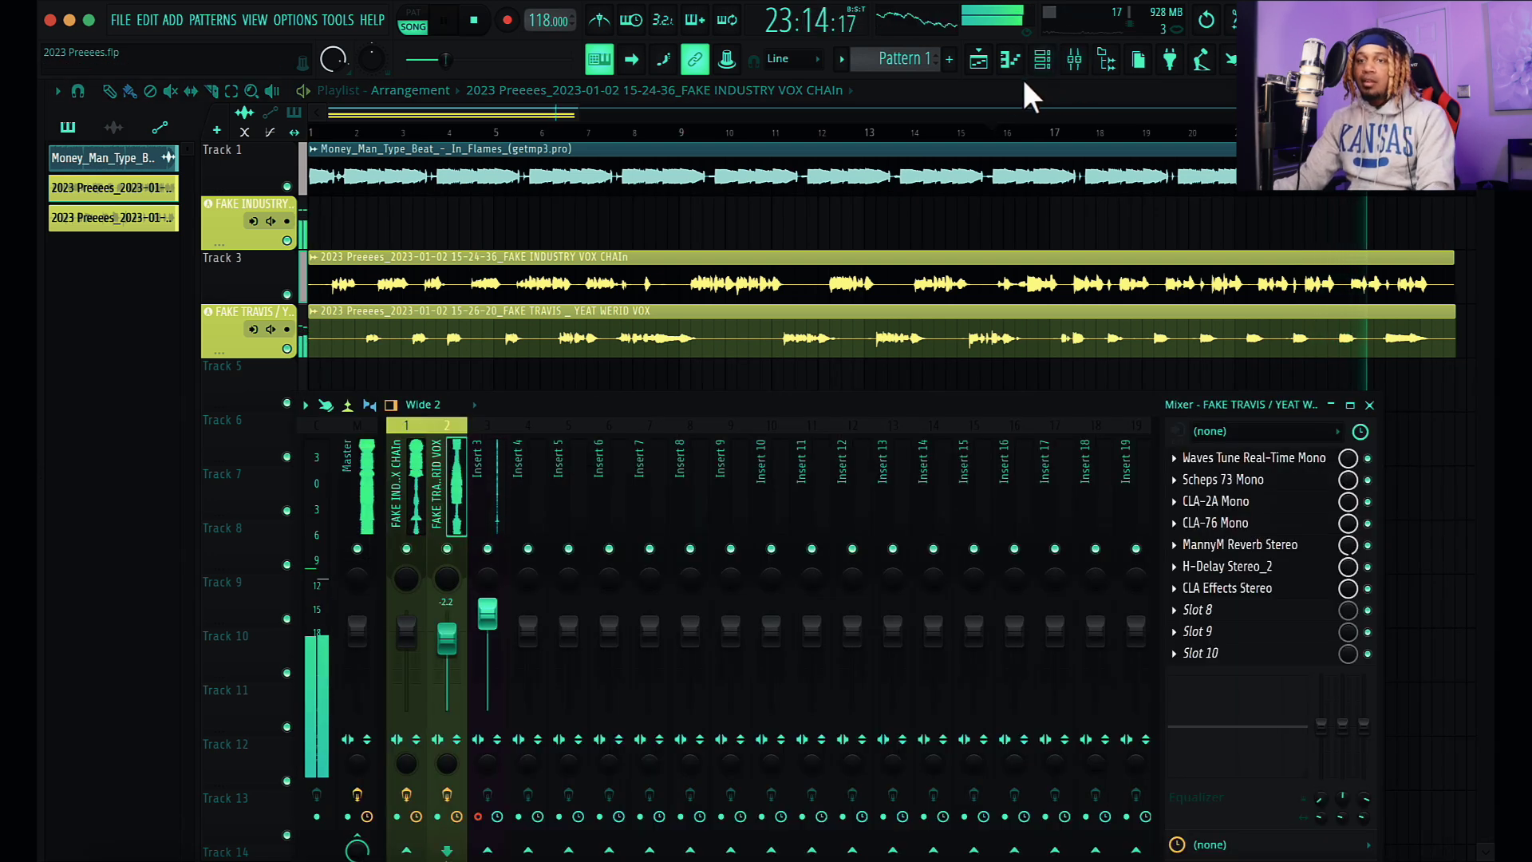
left_click(804, 134)
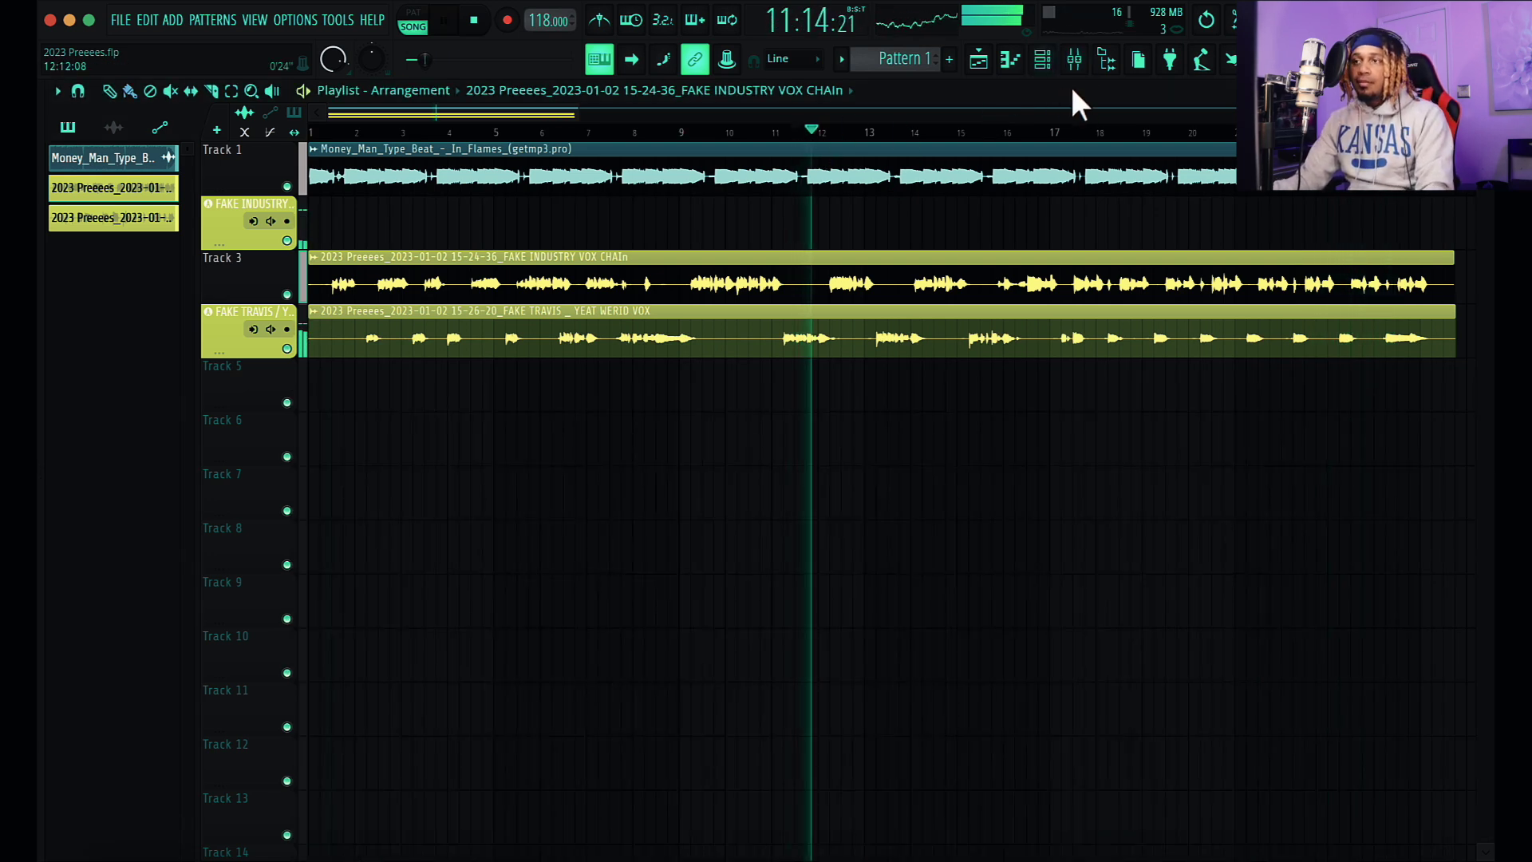
left_click(1074, 60)
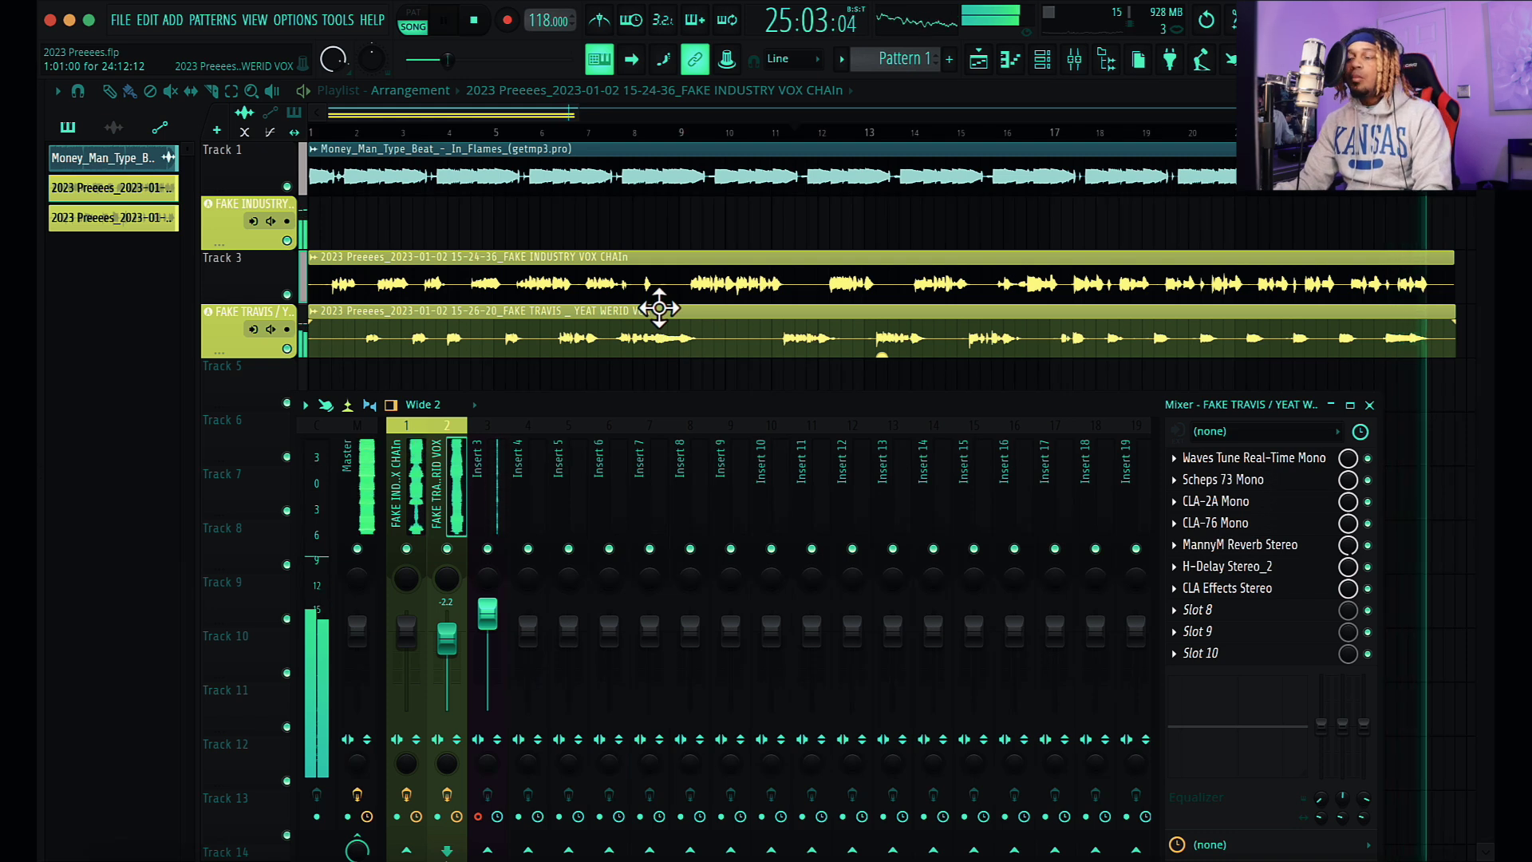
key("space")
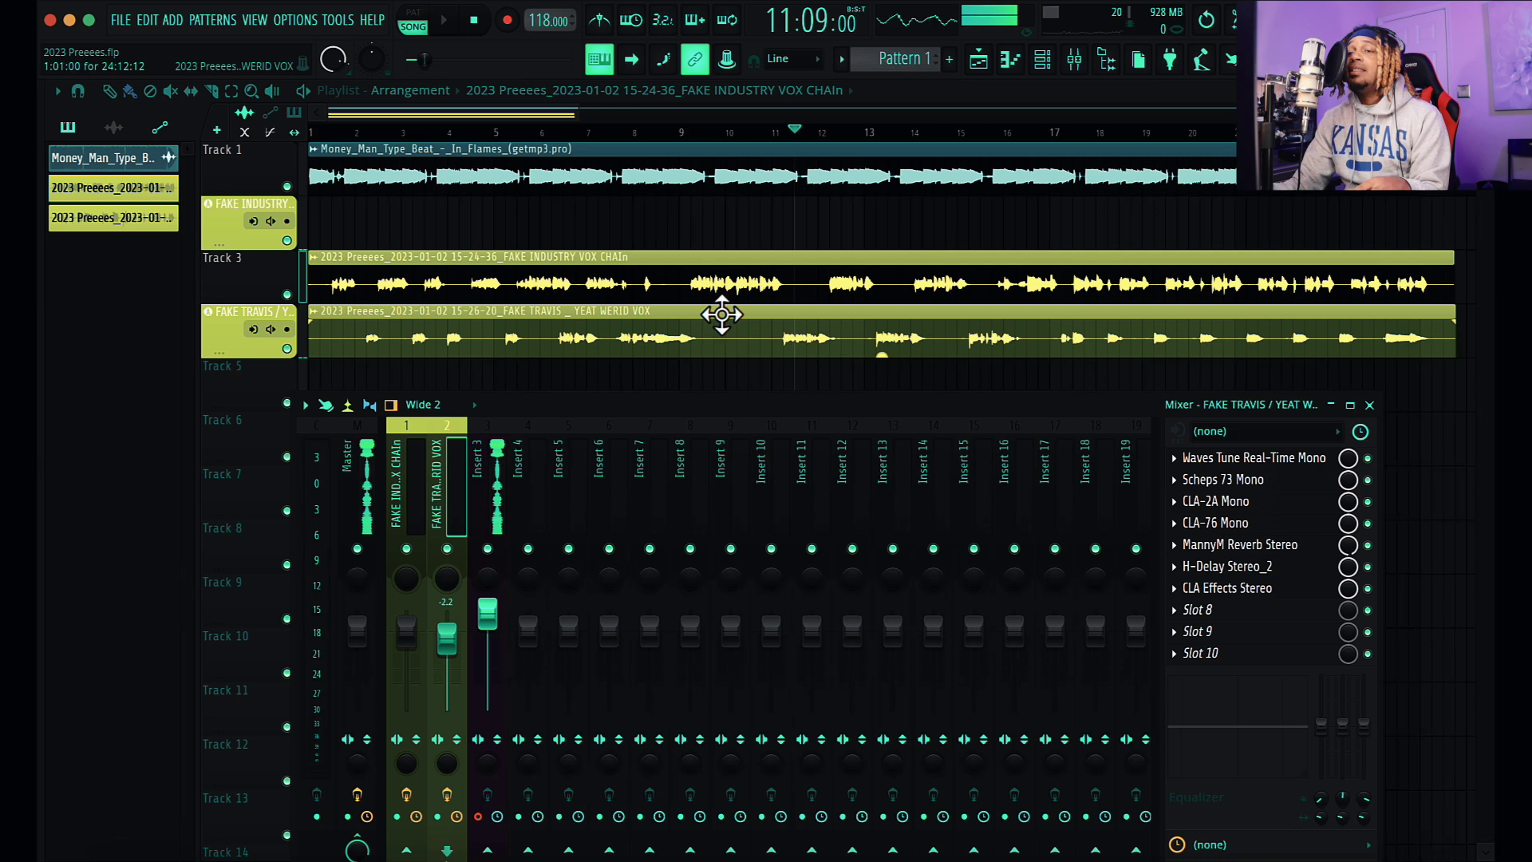
Step: Select the FAKE INDUSTRY VOX CHAIn insert and open its Scheps 73 Mono EQ
left_click(392, 443)
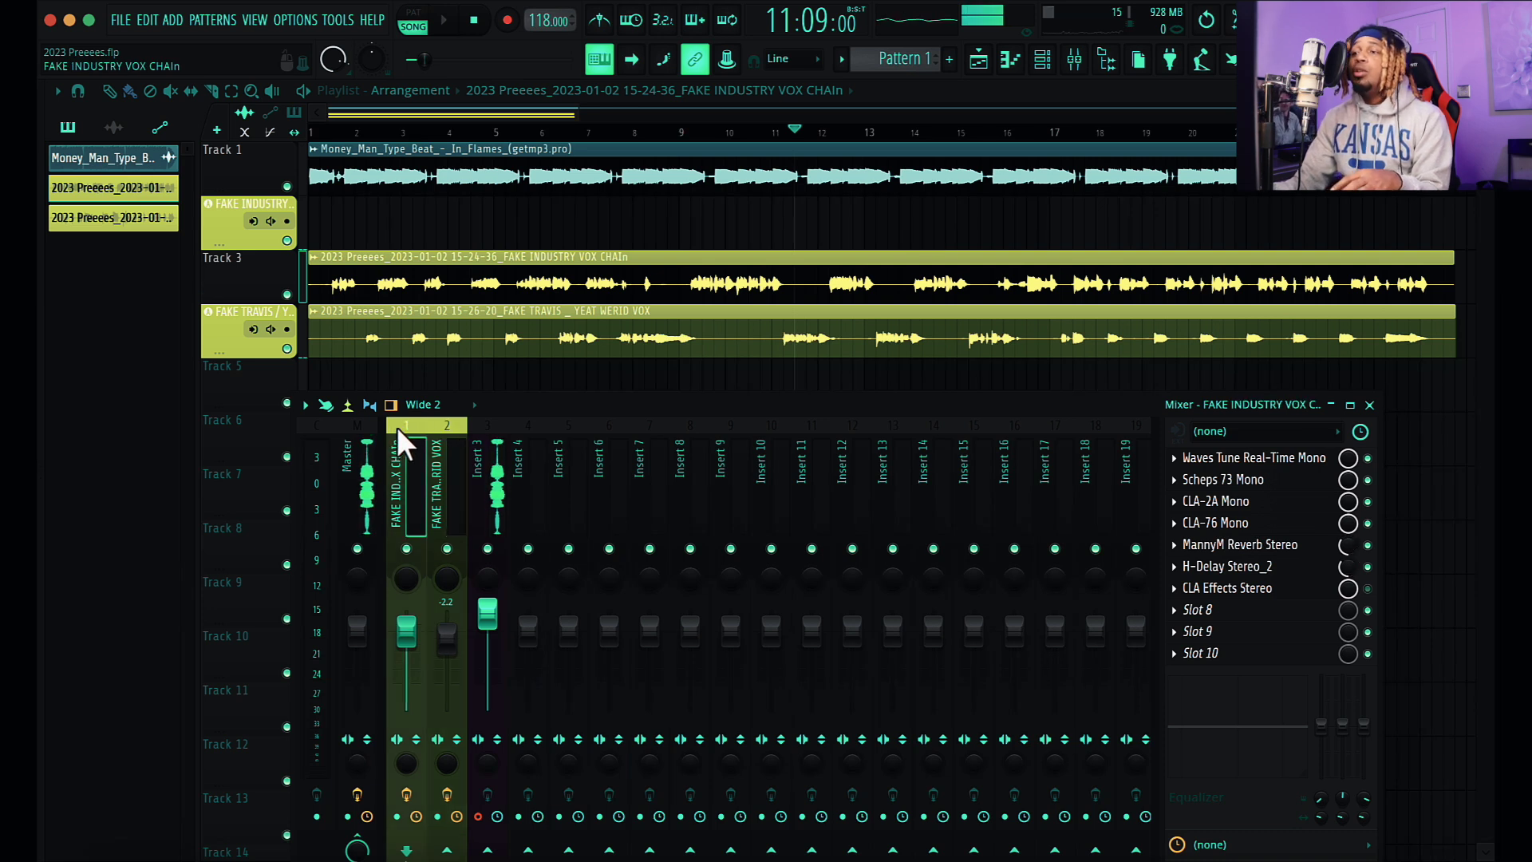
left_click(1257, 482)
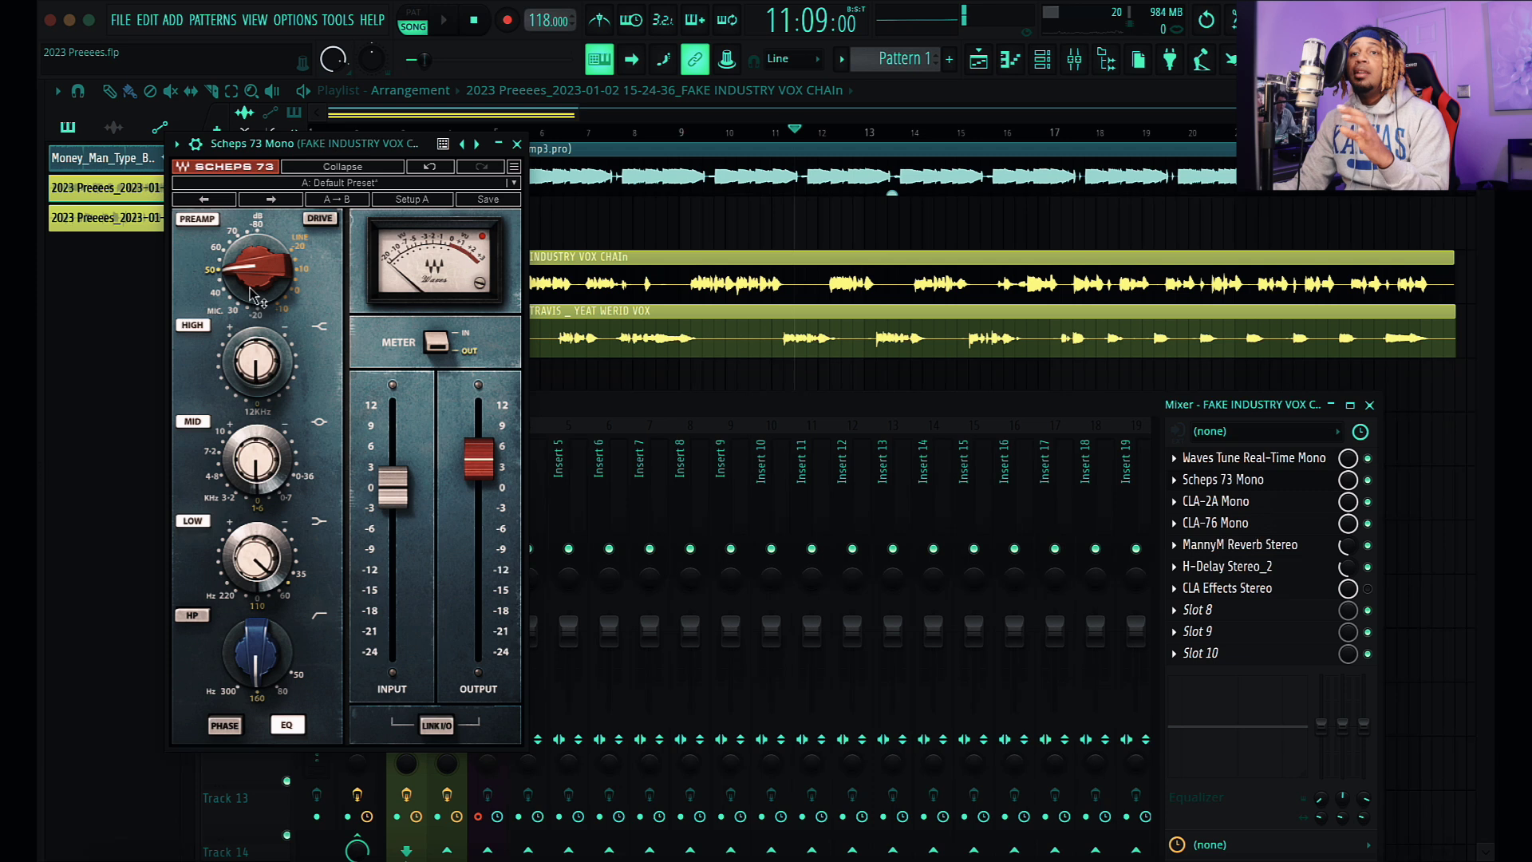
Step: Swap Scheps 73 for the CLA-2A and CLA-76 compressors, arranged side by side
left_click(517, 145)
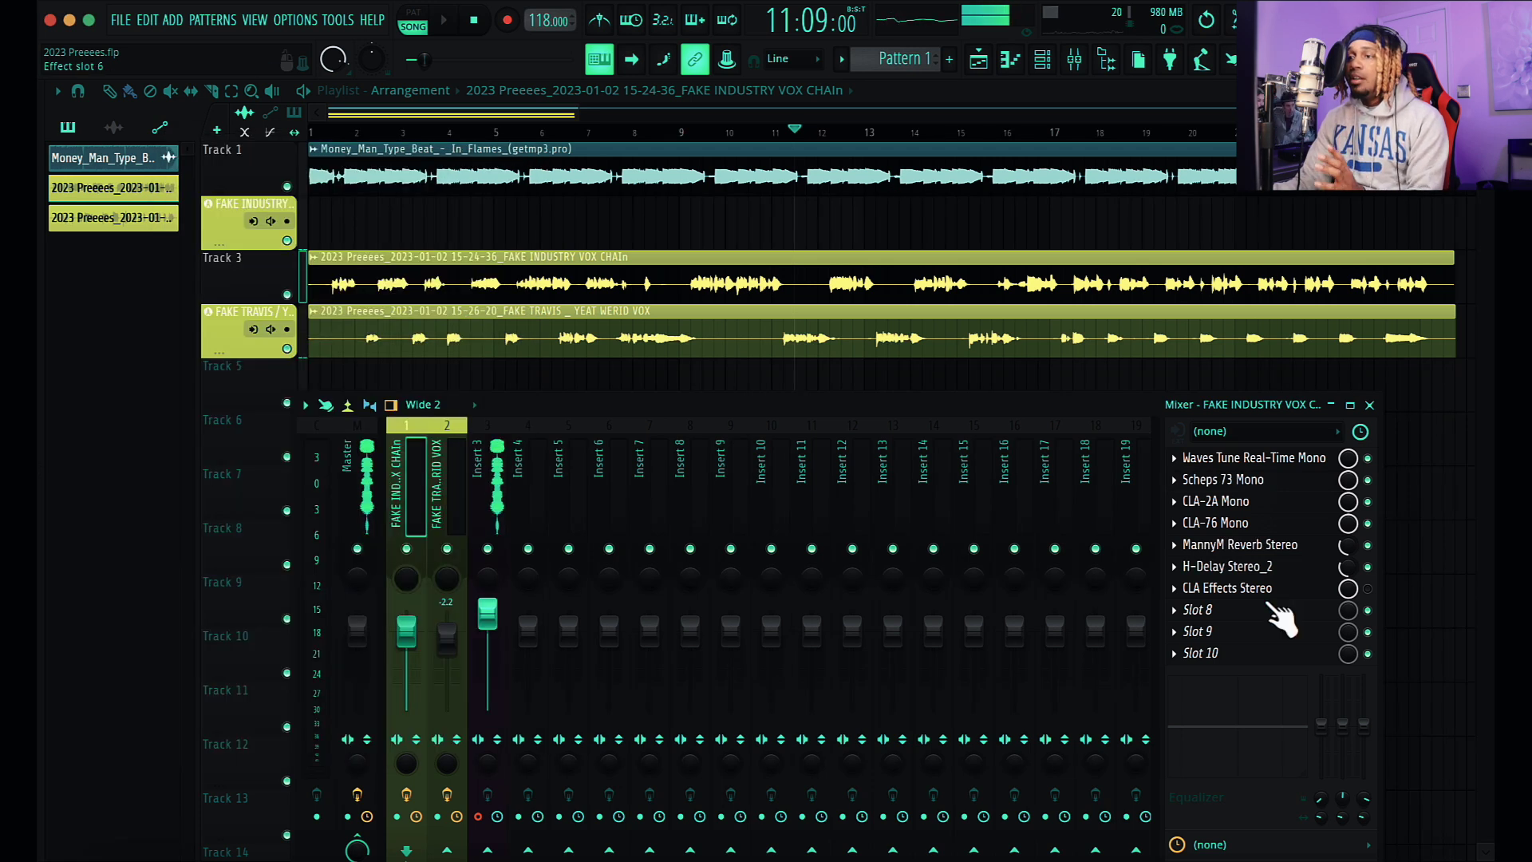
left_click(1201, 501)
left_click(1206, 526)
left_click_drag(506, 203, 472, 431)
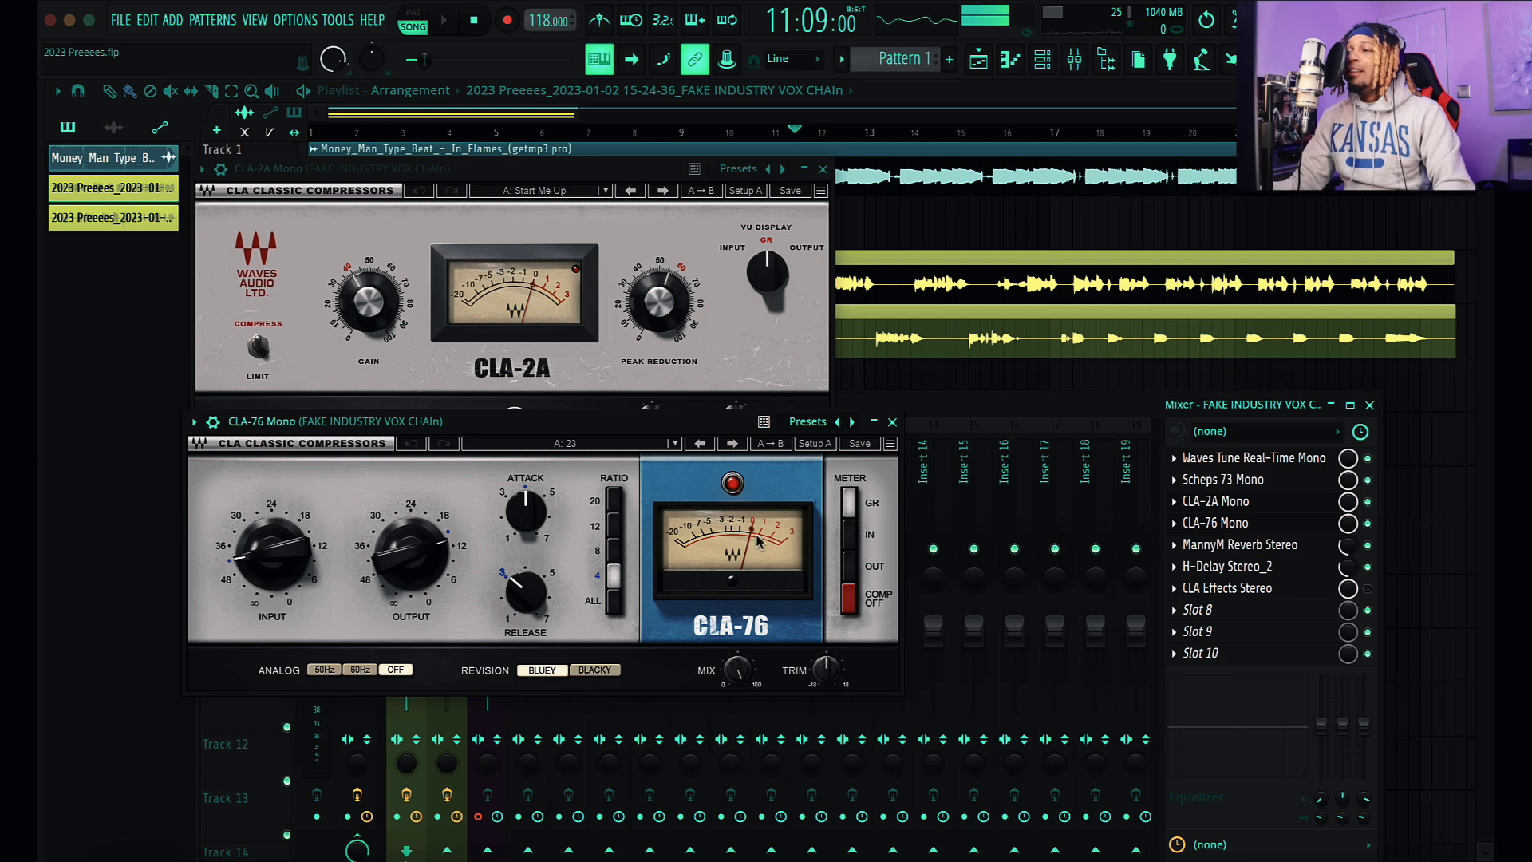
Step: Check the MannyM Reverb and H-Delay plugins, then close the CLA-2A and CLA-76 windows
left_click(1246, 547)
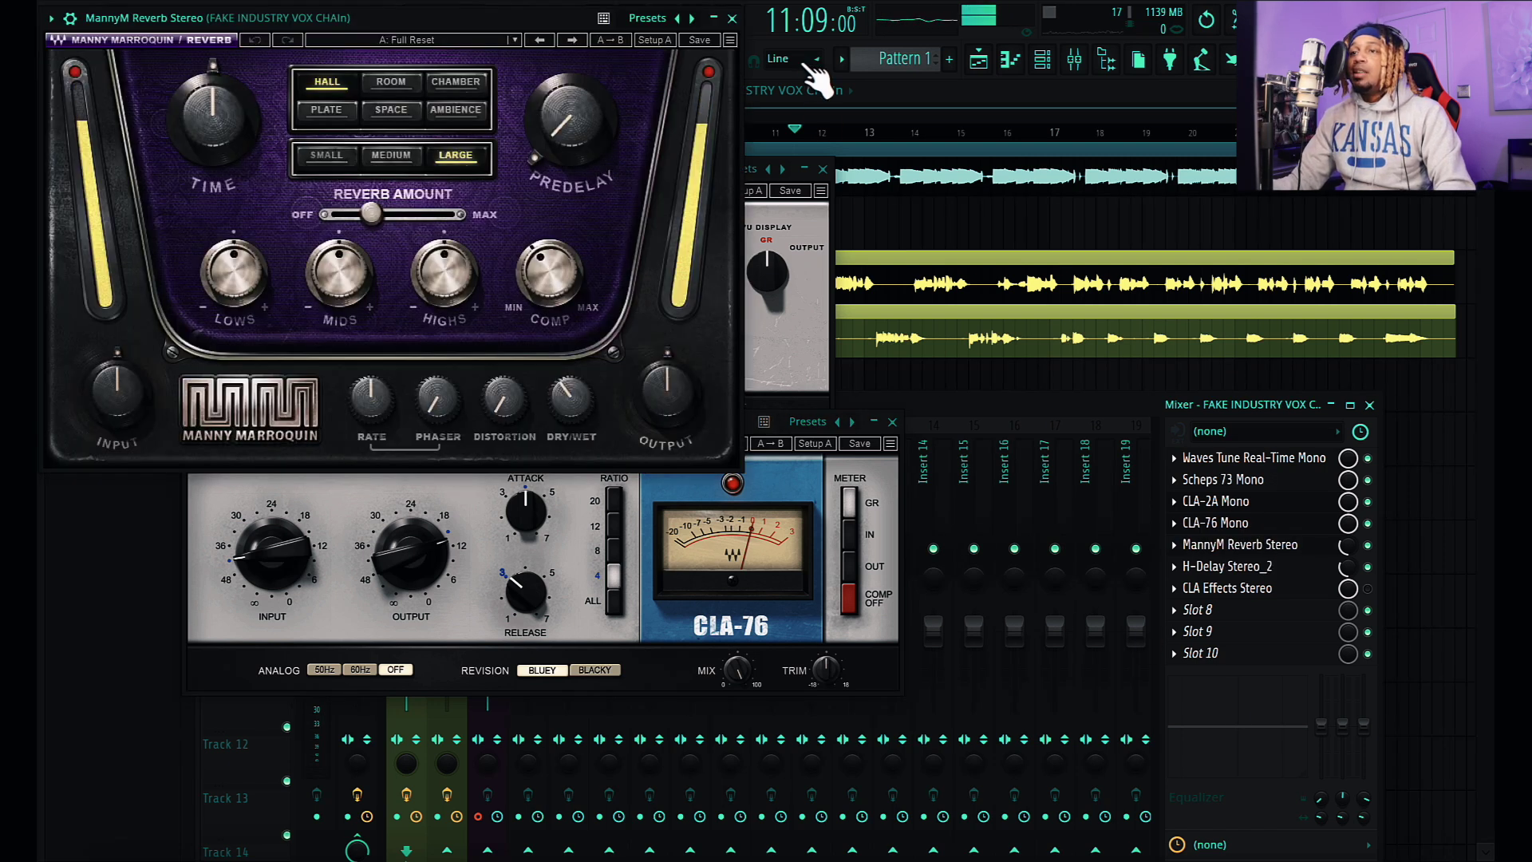
left_click(732, 20)
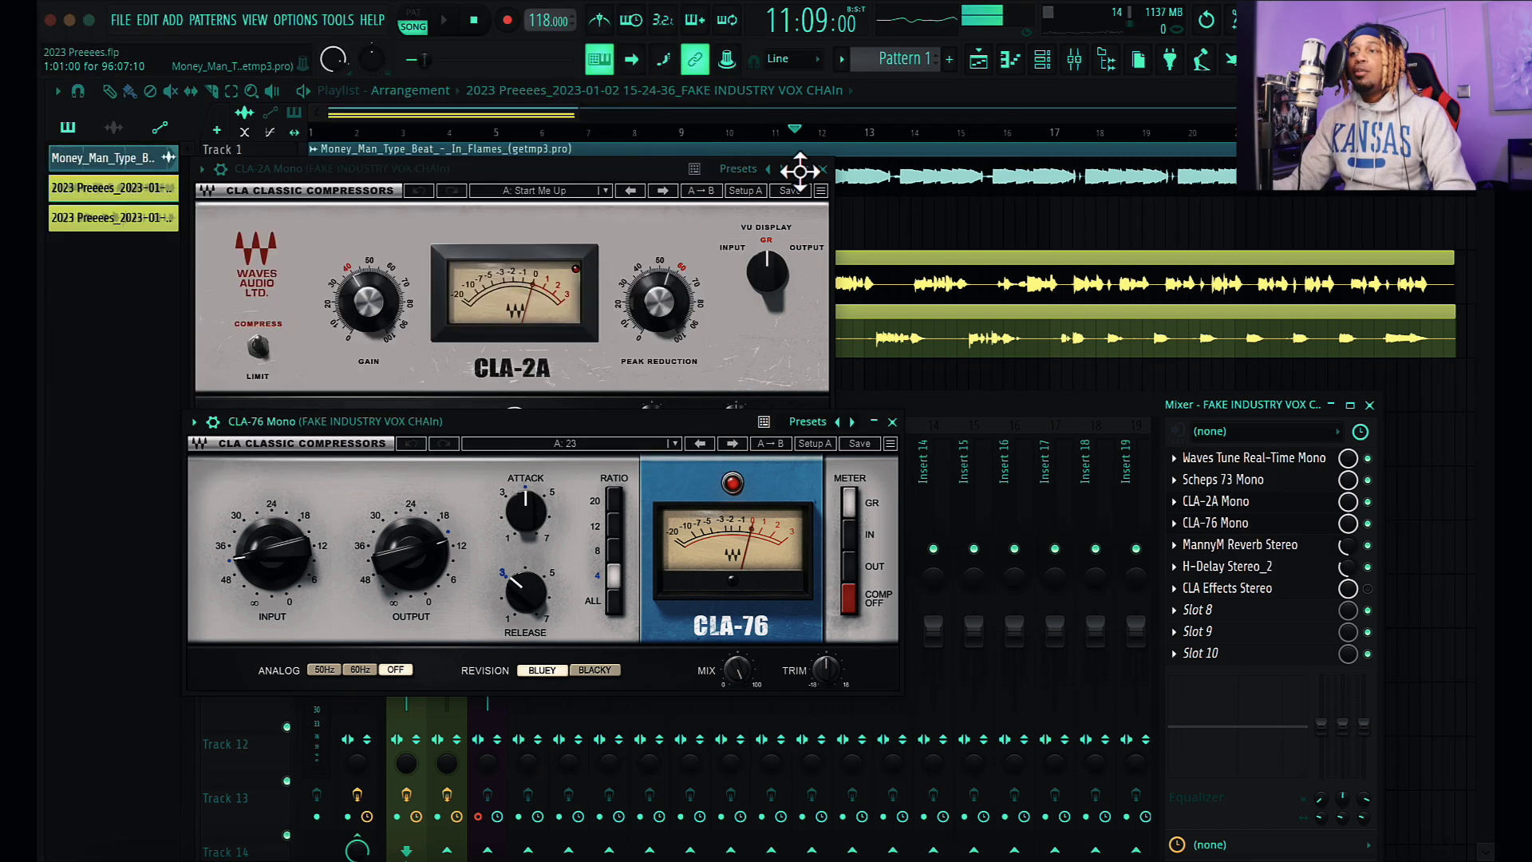
left_click(1221, 567)
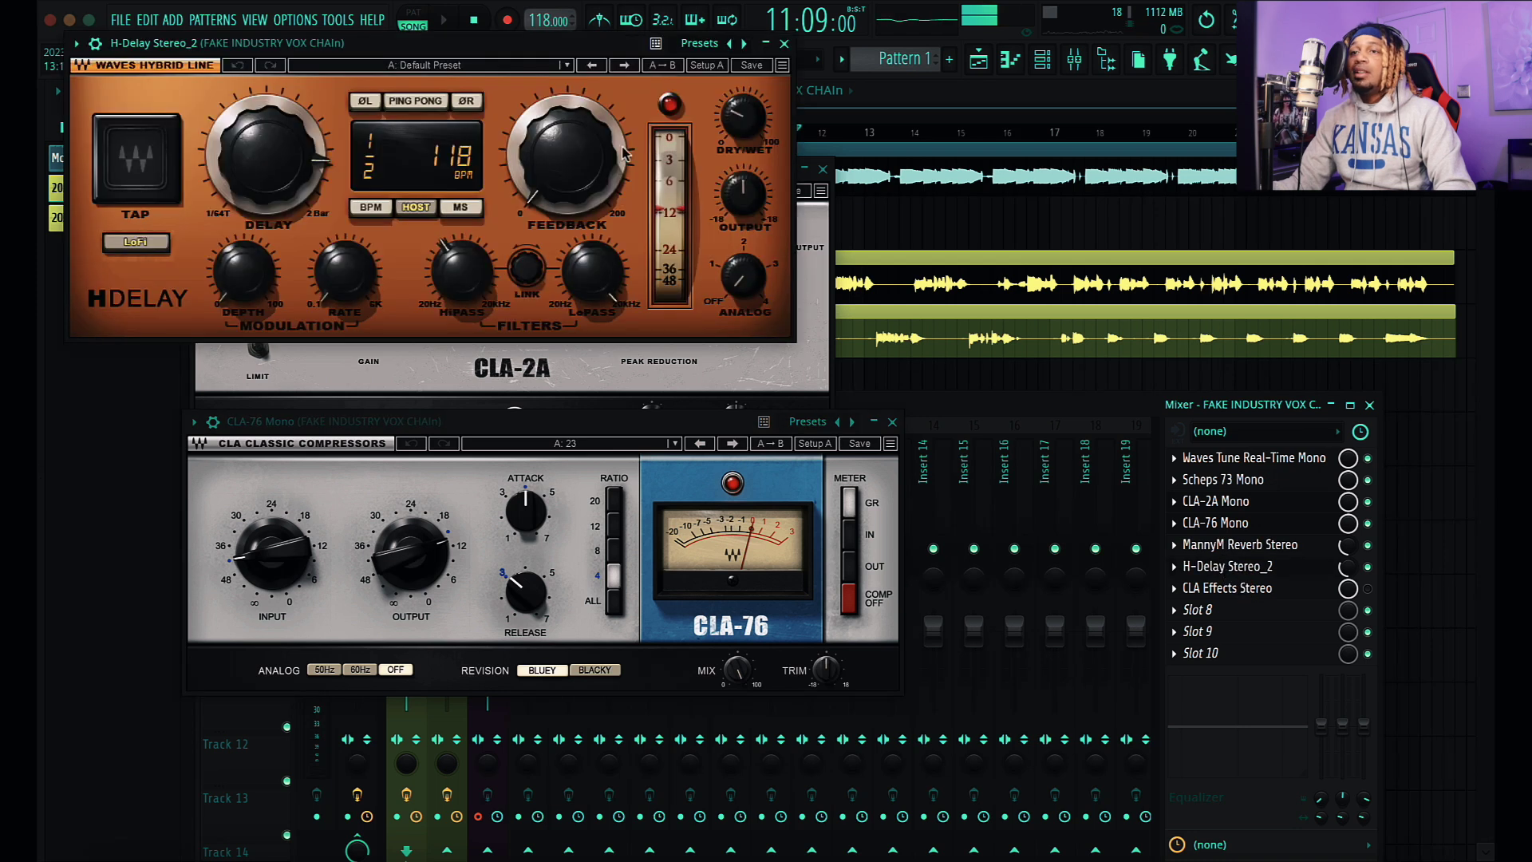
left_click(784, 44)
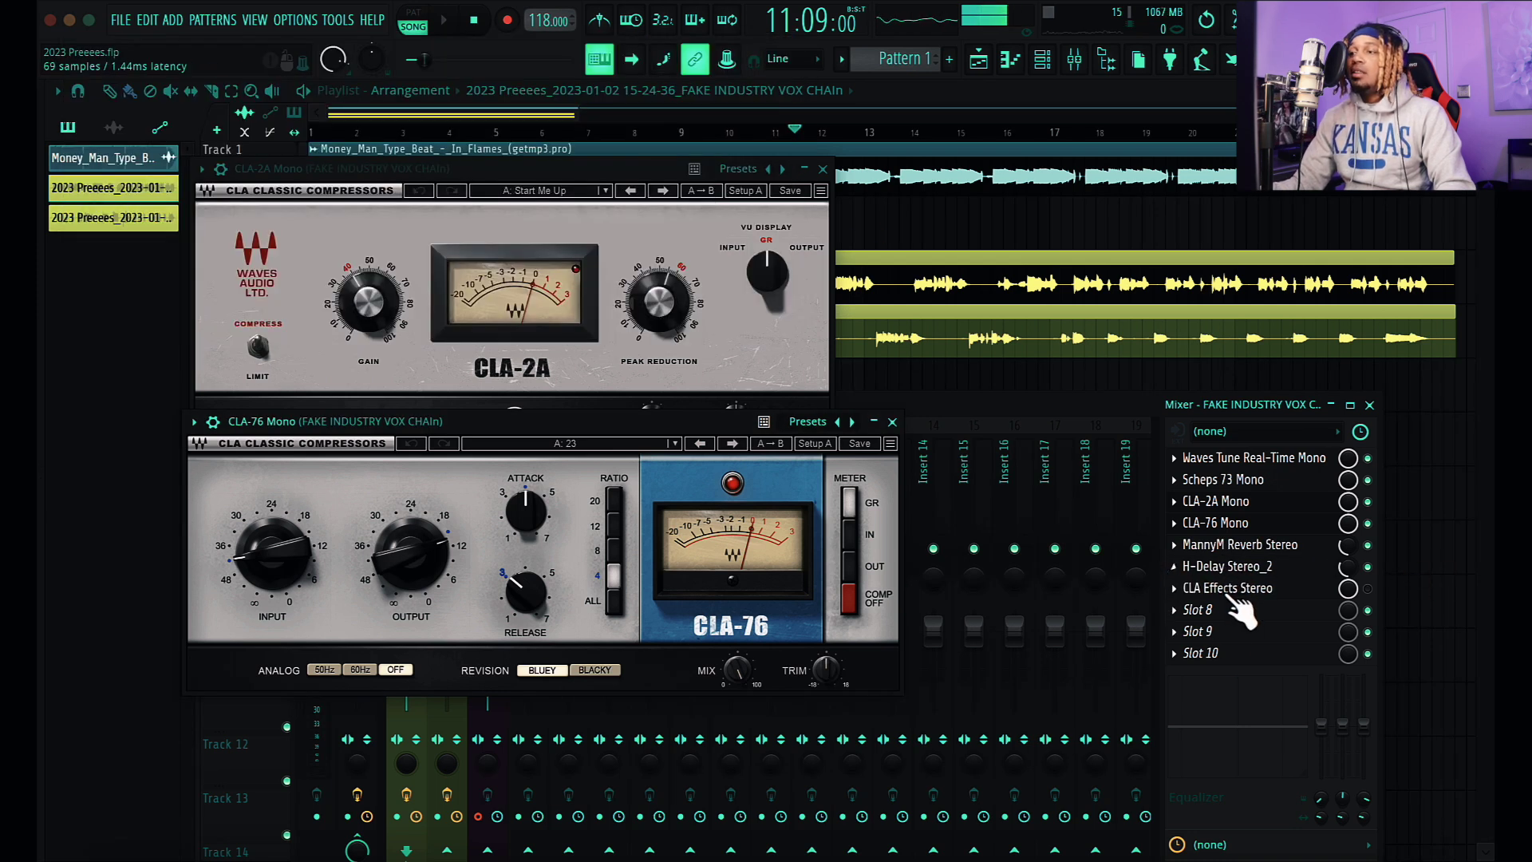
left_click(824, 170)
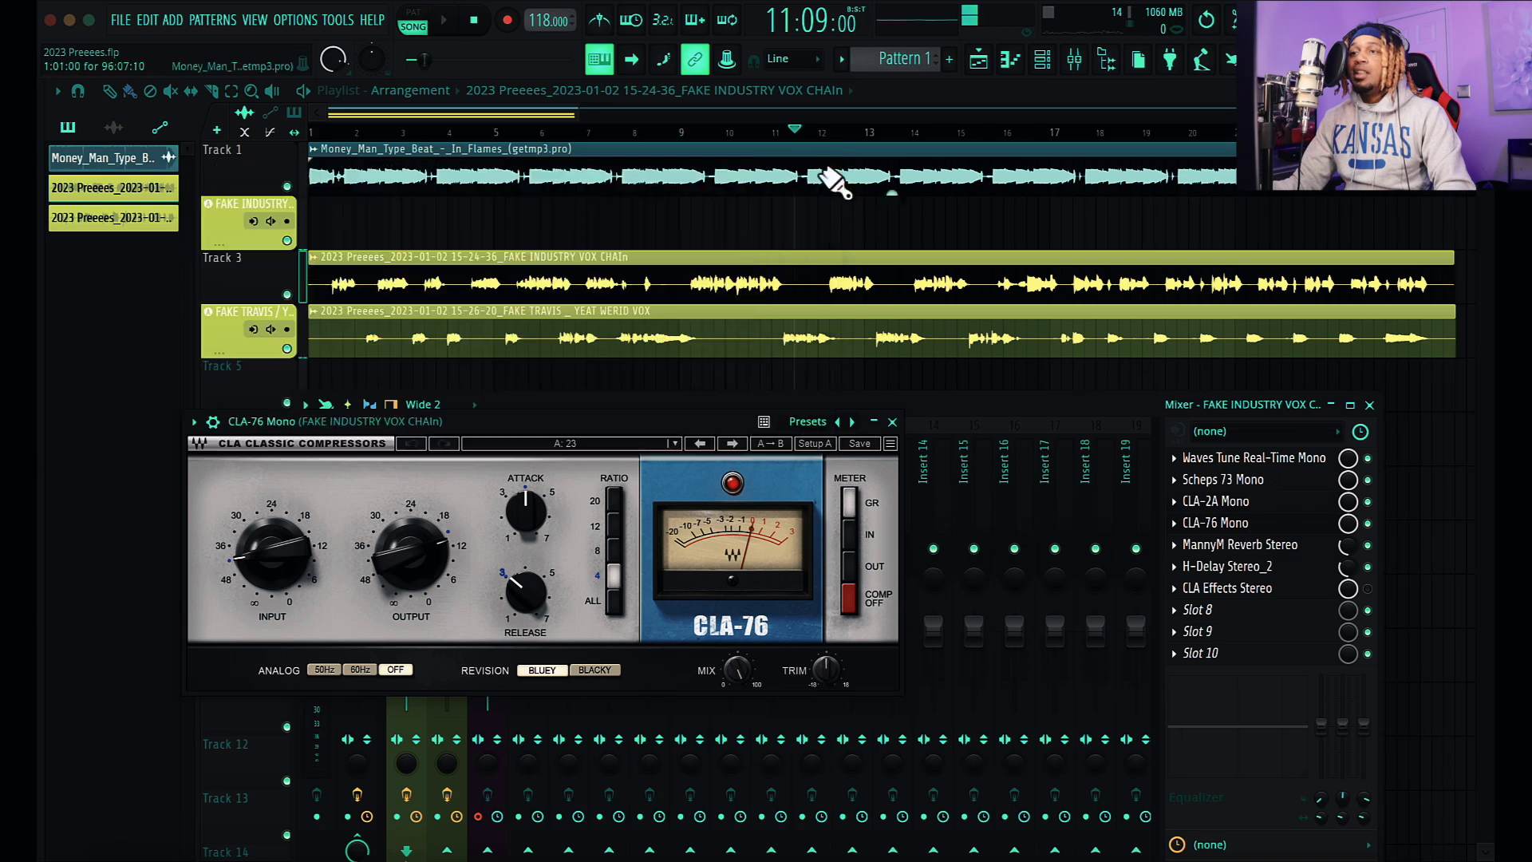
left_click(892, 423)
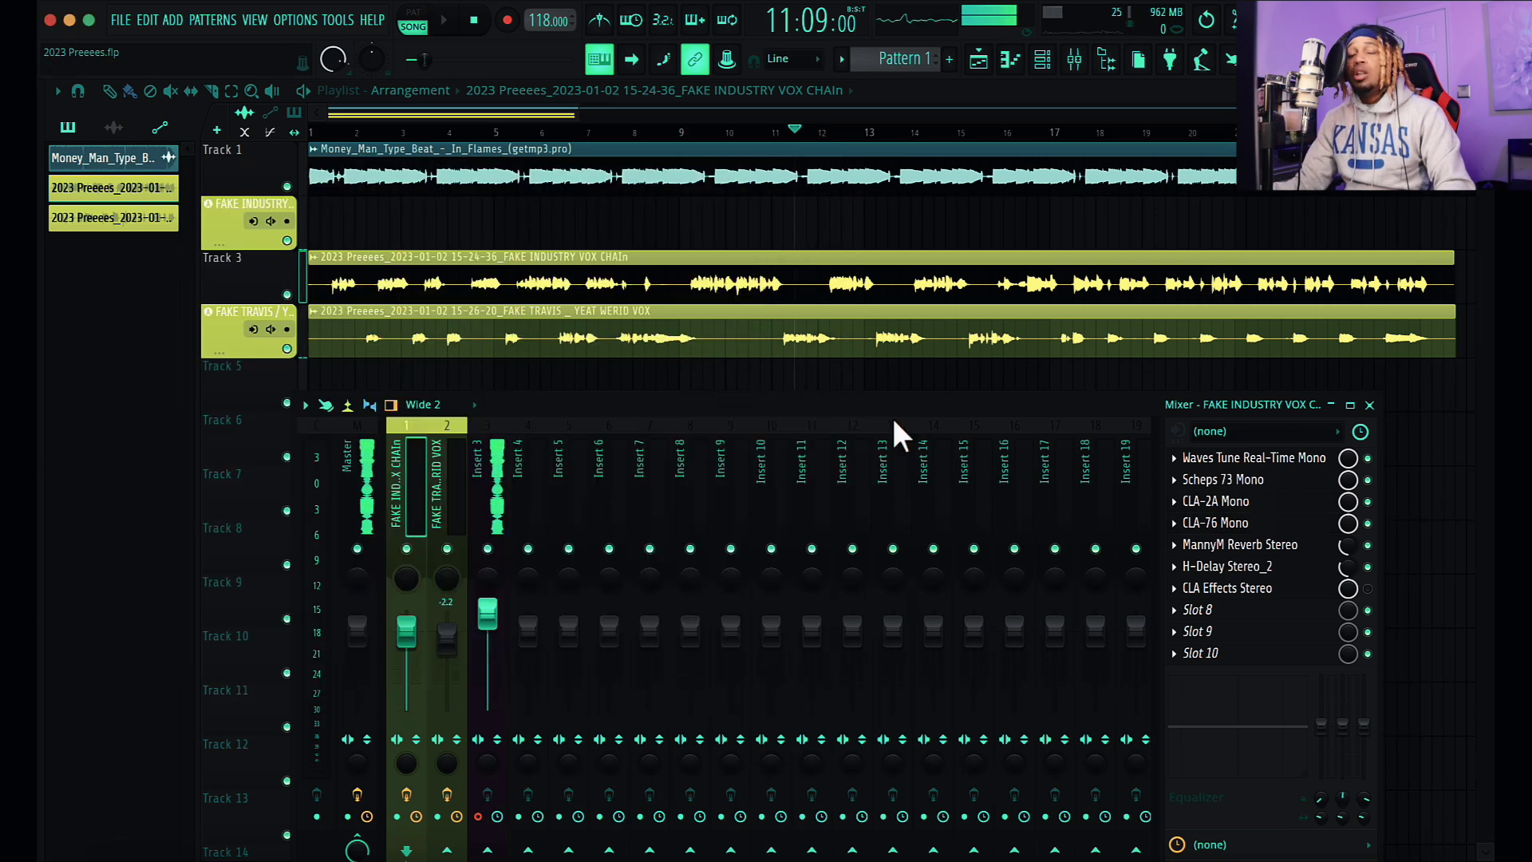